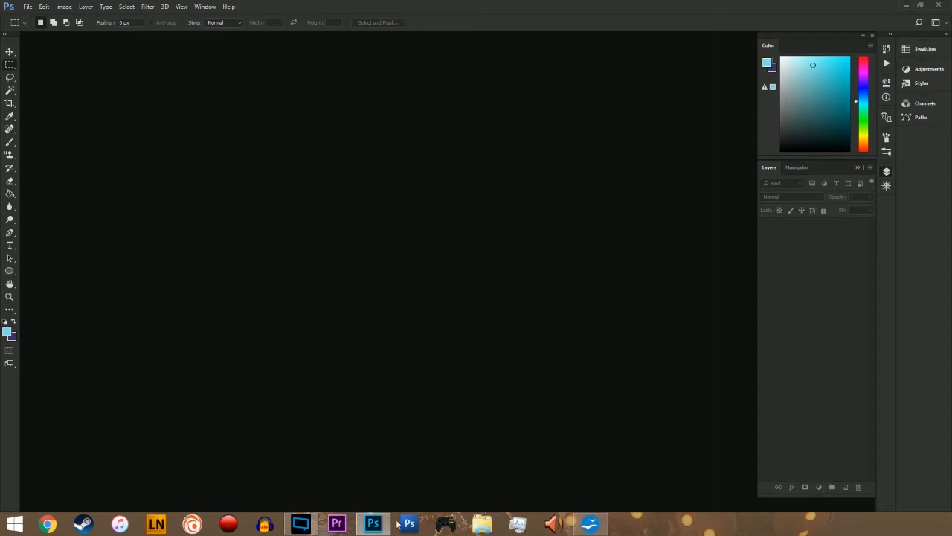
mouse_move(381, 519)
click(64, 7)
click(344, 125)
mouse_move(309, 527)
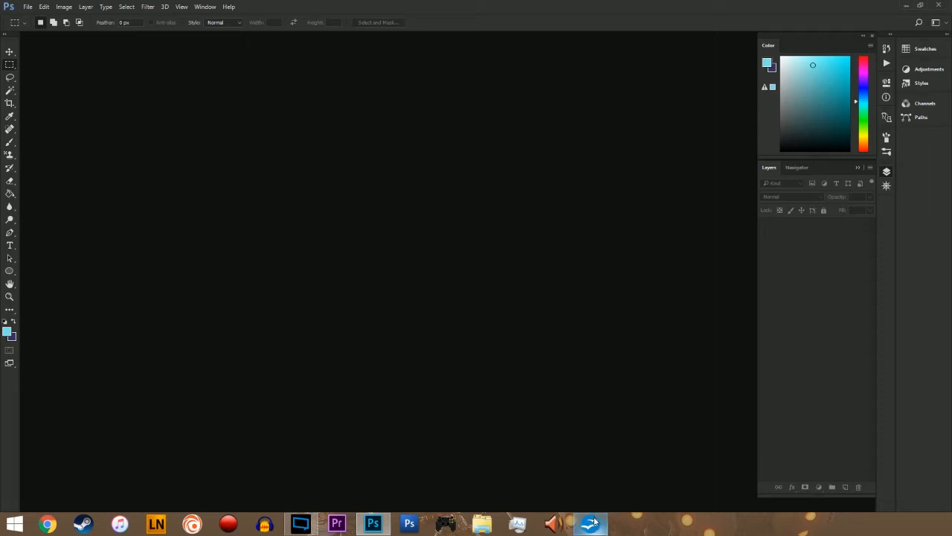
mouse_move(595, 525)
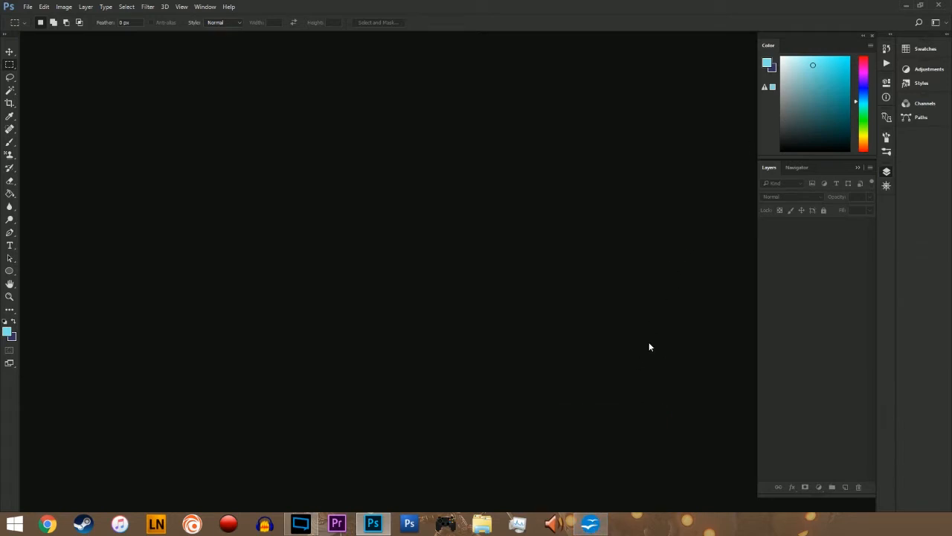
Step: Reset the foreground and background colors to default and choose a muted medium blue as the foreground color
click(863, 95)
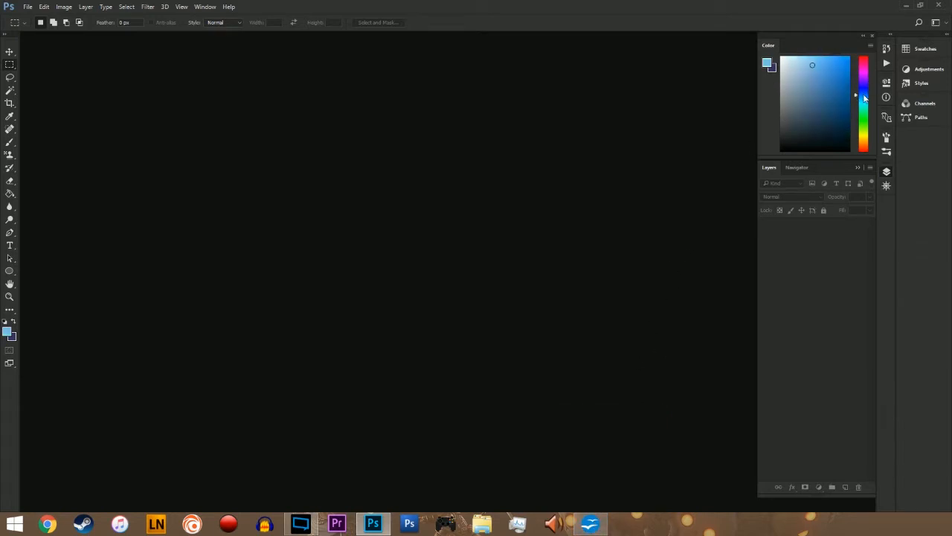
click(813, 70)
click(5, 321)
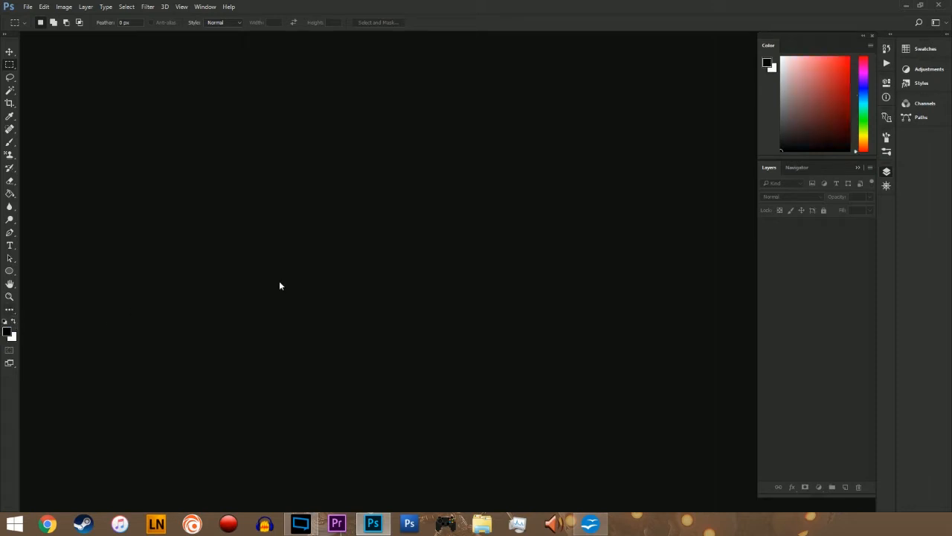
click(865, 90)
drag(818, 102, 808, 92)
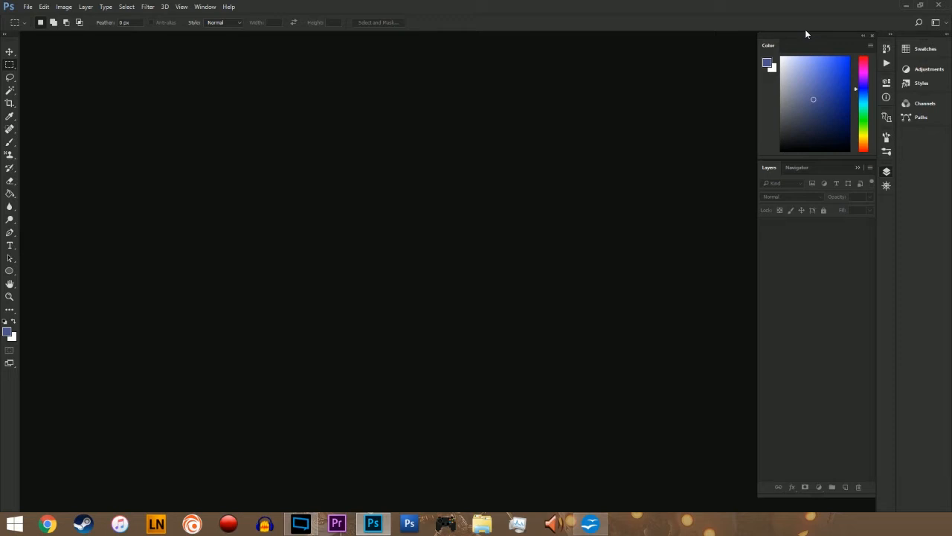
Step: Create a new document with the A4 Landscape preset, 300 pixels/inch, RGB Color and a white background
click(27, 7)
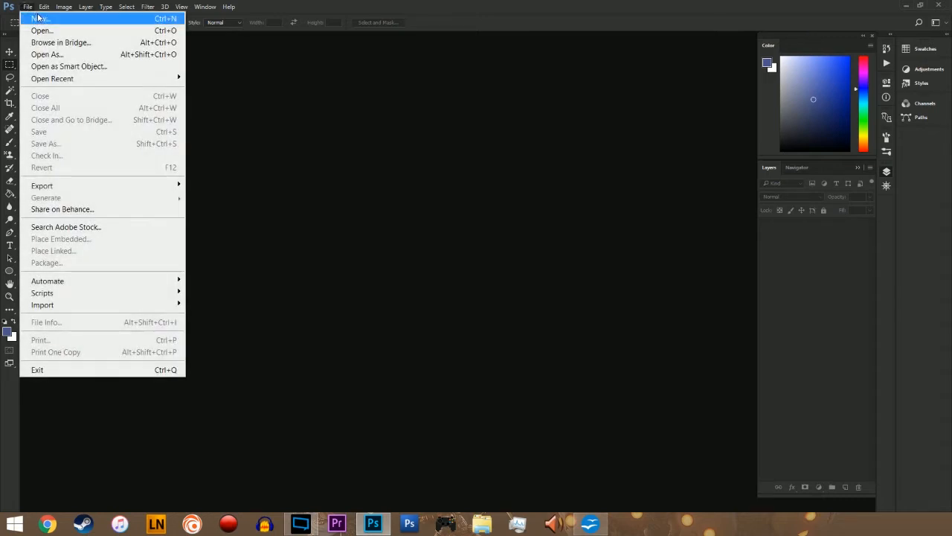
click(41, 20)
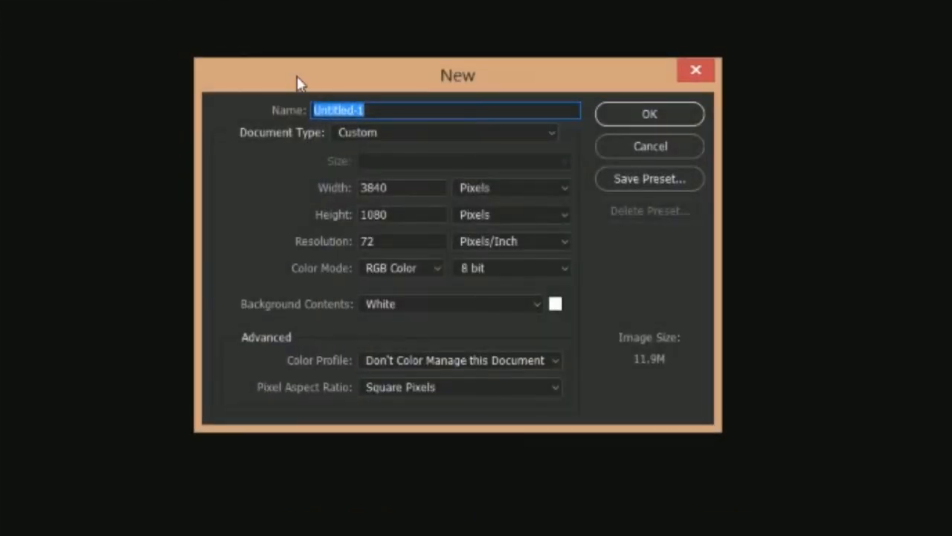
click(548, 134)
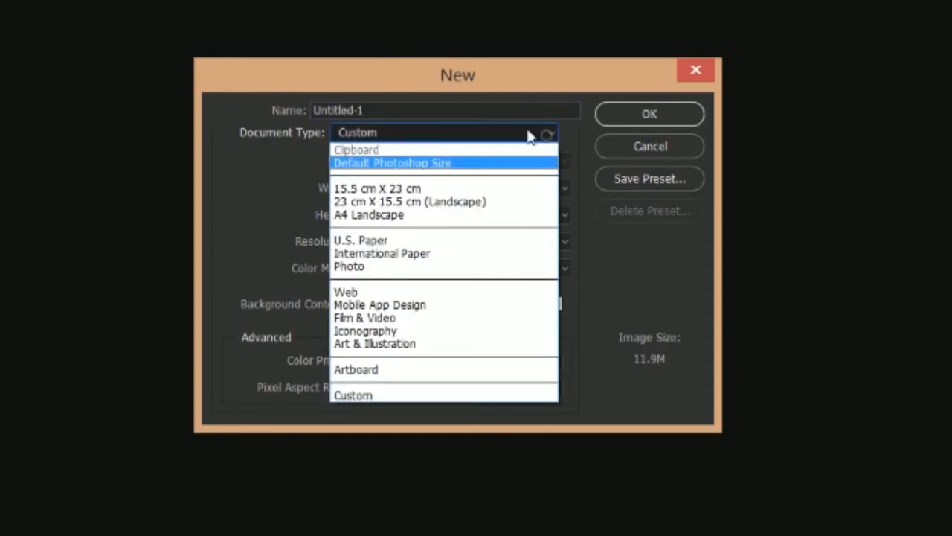
click(430, 216)
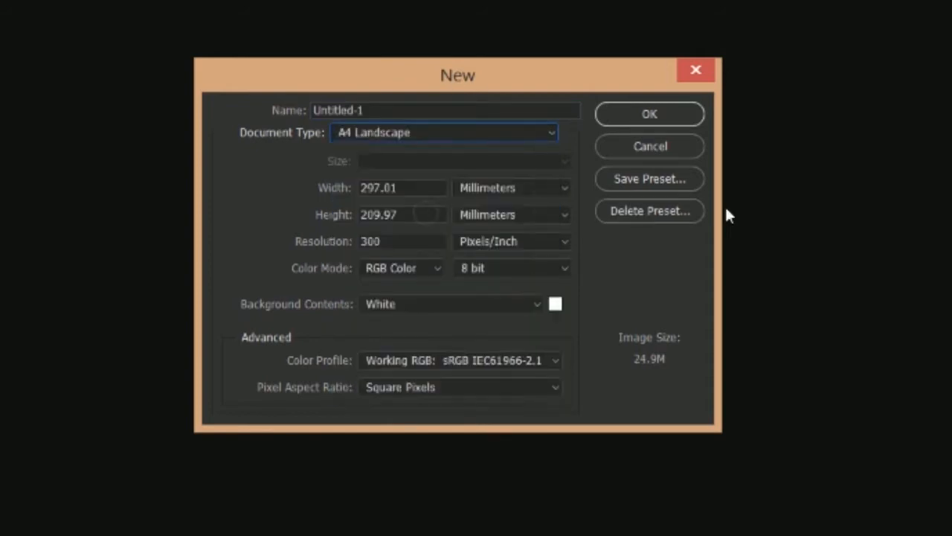
click(668, 119)
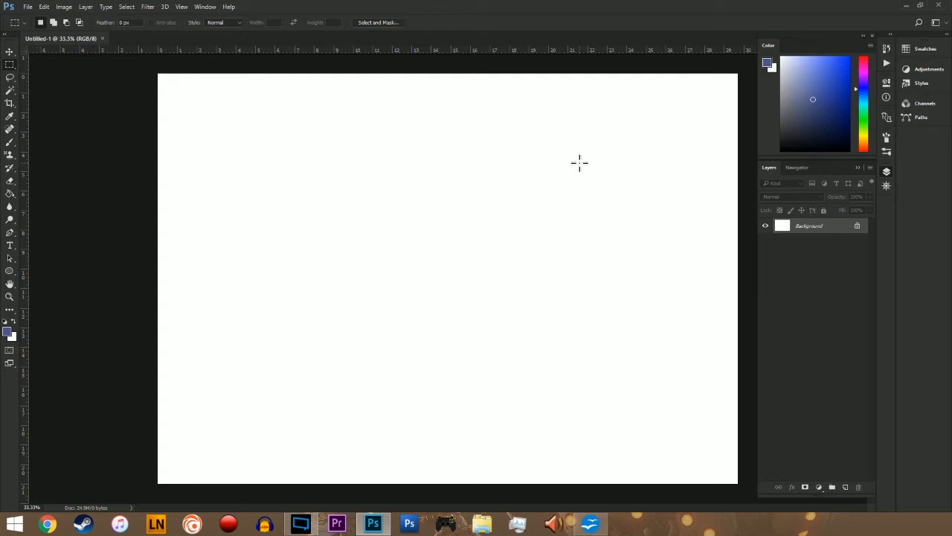
Step: Try rotating the blank canvas 90° clockwise and undo the rotation
click(69, 7)
mouse_move(117, 121)
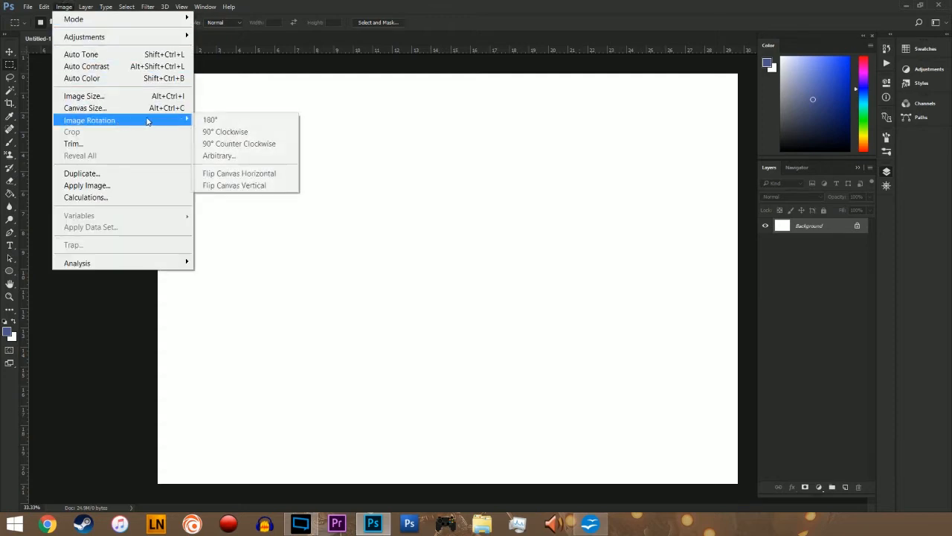
click(252, 132)
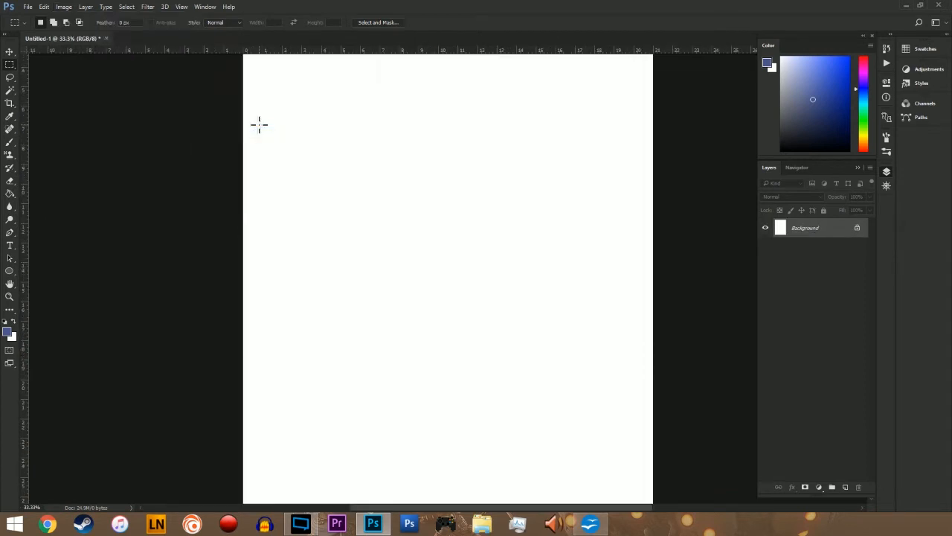
key(ctrl+z)
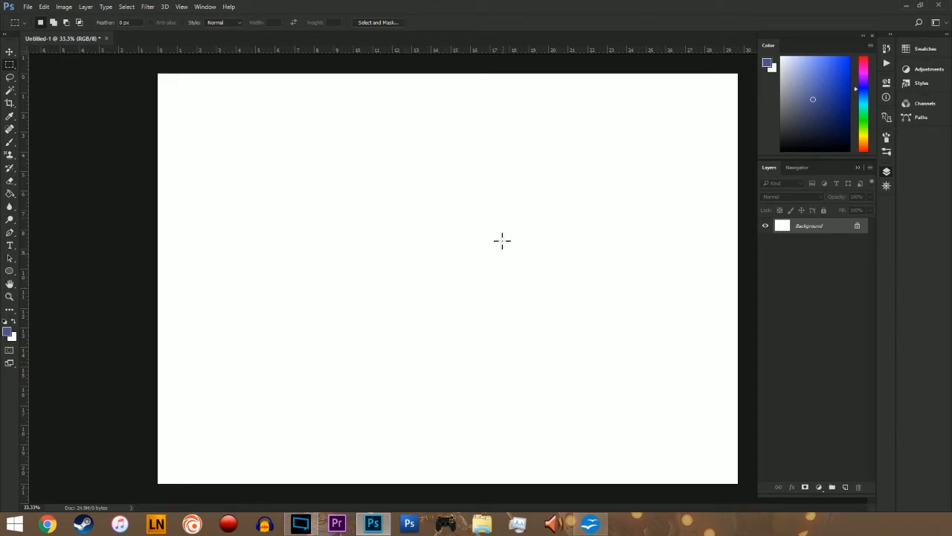
Step: Activate the Brush tool and reduce its size to 5 px
key(b)
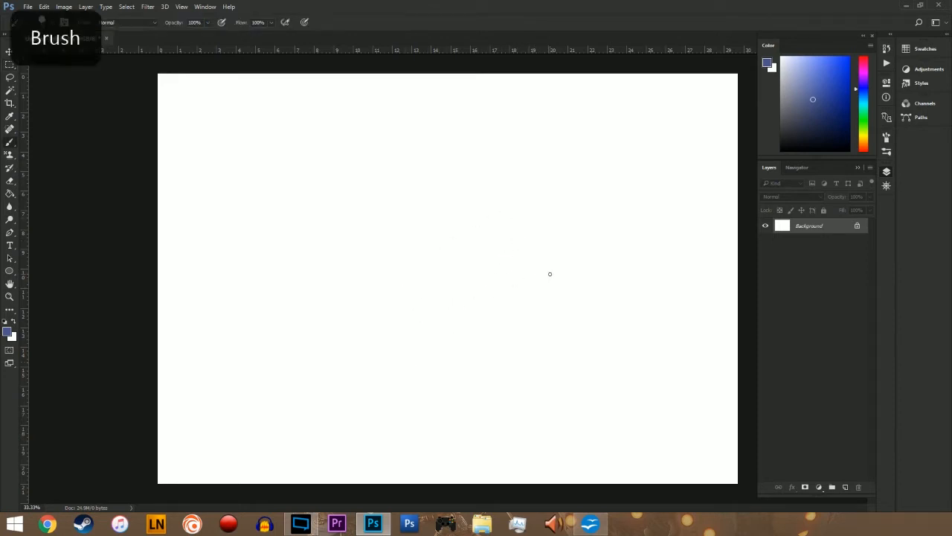
key(bracketleft)
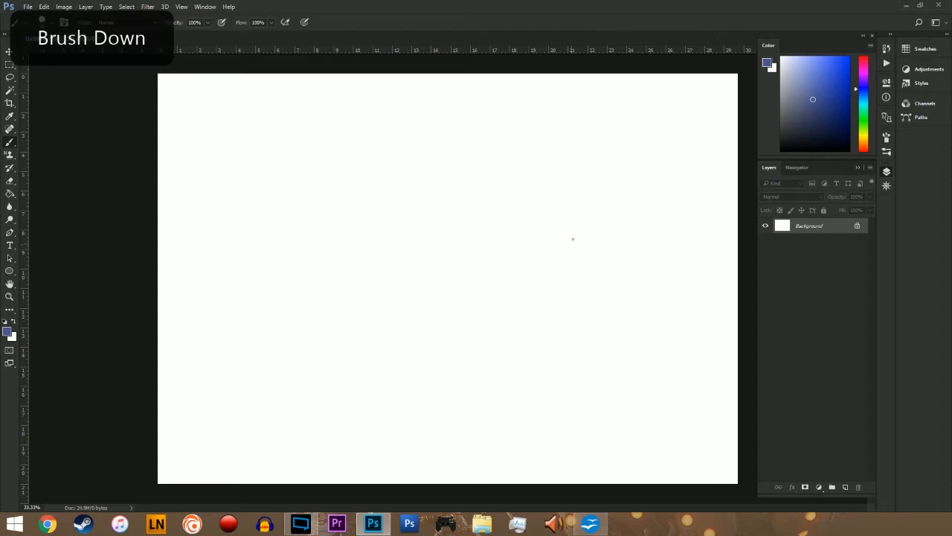
key(bracketleft)
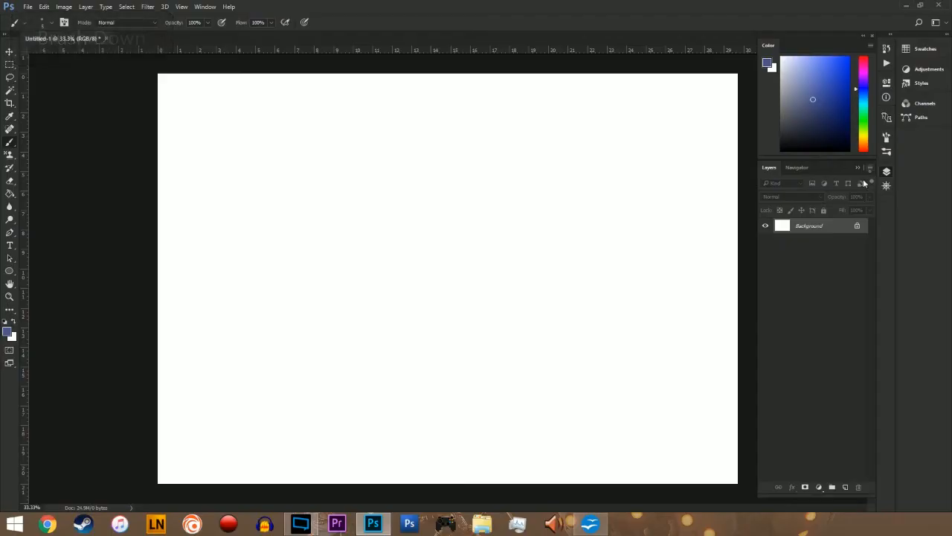
Step: Add a new layer above the Background with the default name, Normal mode and 100% opacity
click(869, 172)
click(751, 106)
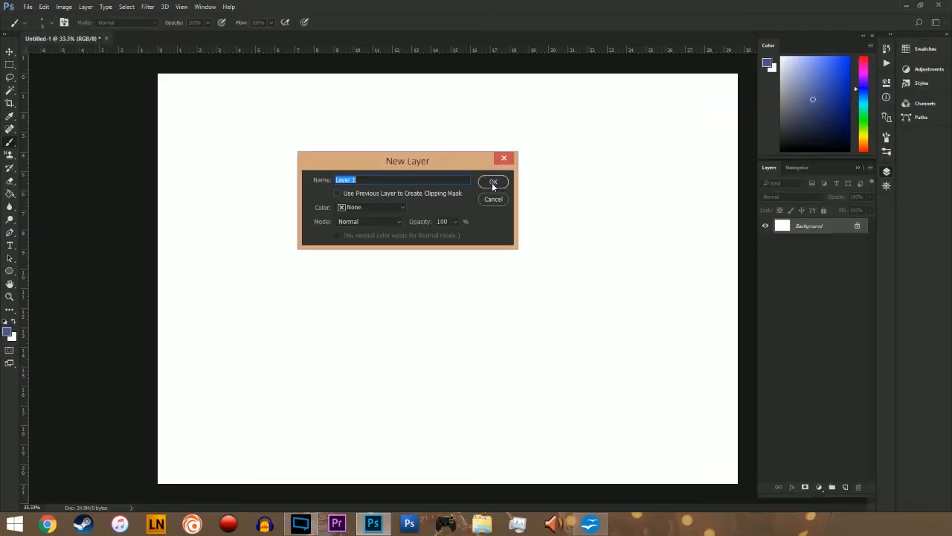
click(493, 186)
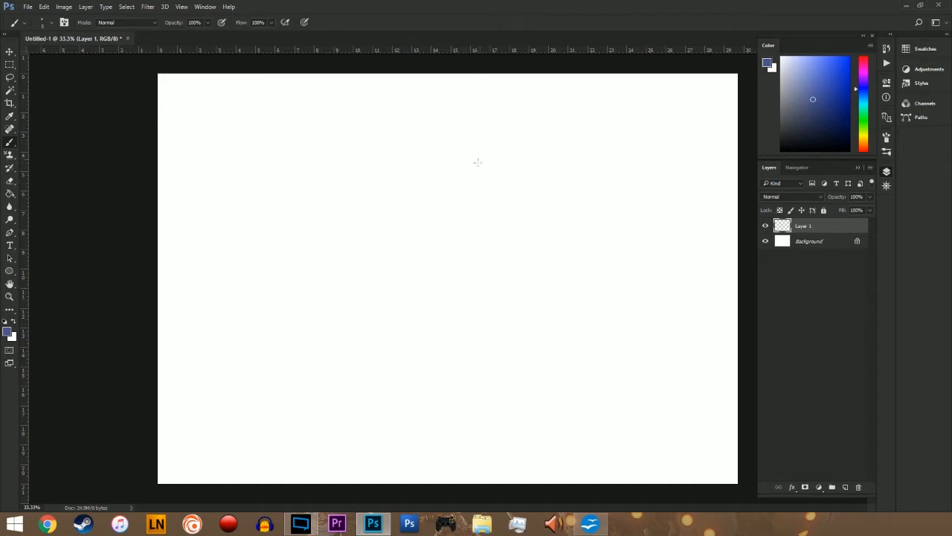
Step: Paint several thin diagonal test strokes around the middle of the canvas on the new layer
mouse_move(472, 171)
mouse_down()
mouse_move(421, 259)
mouse_move(419, 301)
mouse_up()
right_click(534, 223)
click(536, 226)
drag(546, 225, 515, 289)
drag(558, 227, 523, 295)
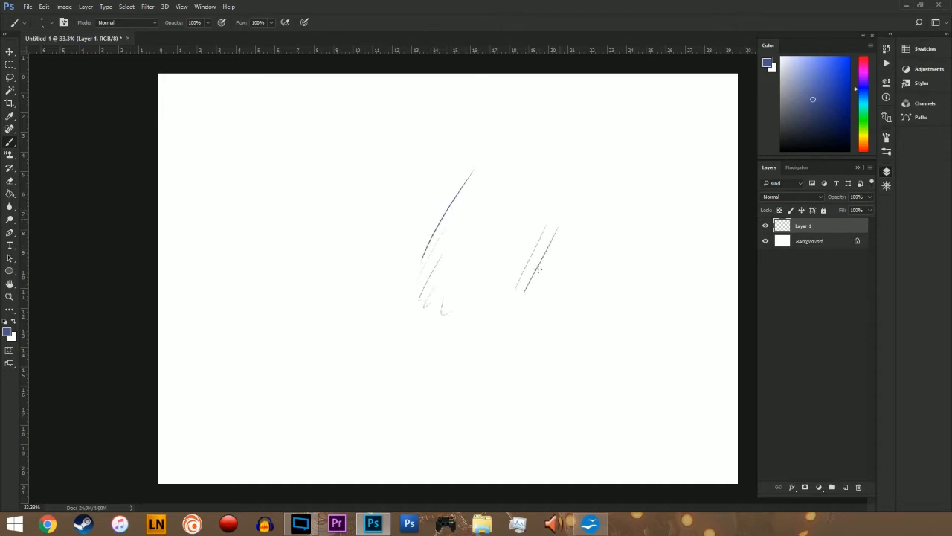
drag(561, 247, 531, 308)
drag(566, 269, 540, 323)
Step: Undo all the brush test strokes on the new layer
key(ctrl+alt+z)
key(ctrl+alt+z)
key(ctrl+alt+z)
key(ctrl+alt+z)
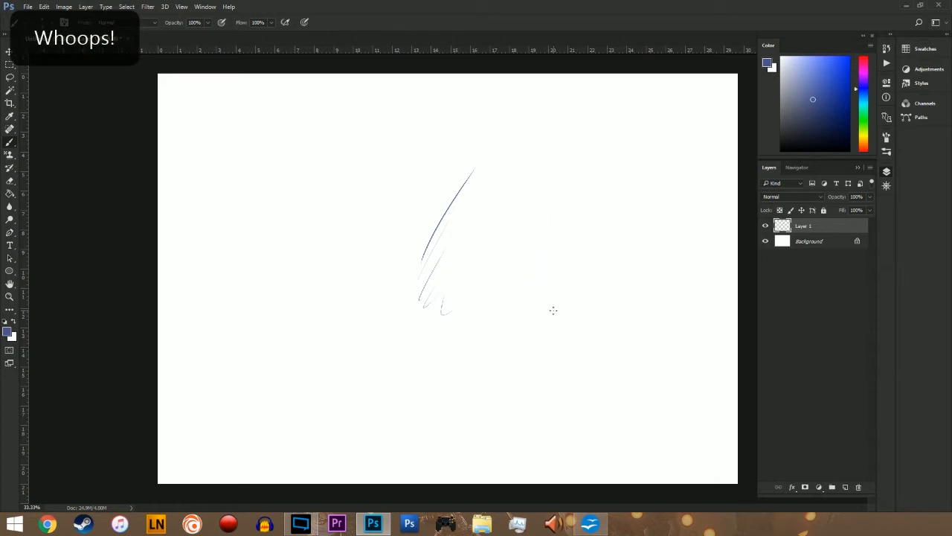
key(ctrl+alt+z)
key(ctrl+alt+z)
key(ctrl+alt+z)
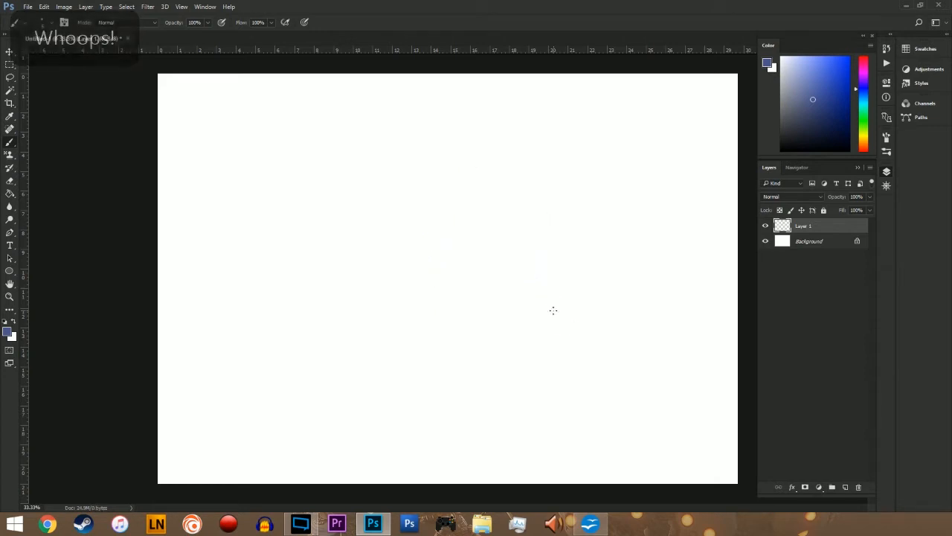
Step: Open an existing image of the cat-like character for use as a drawing reference
click(27, 7)
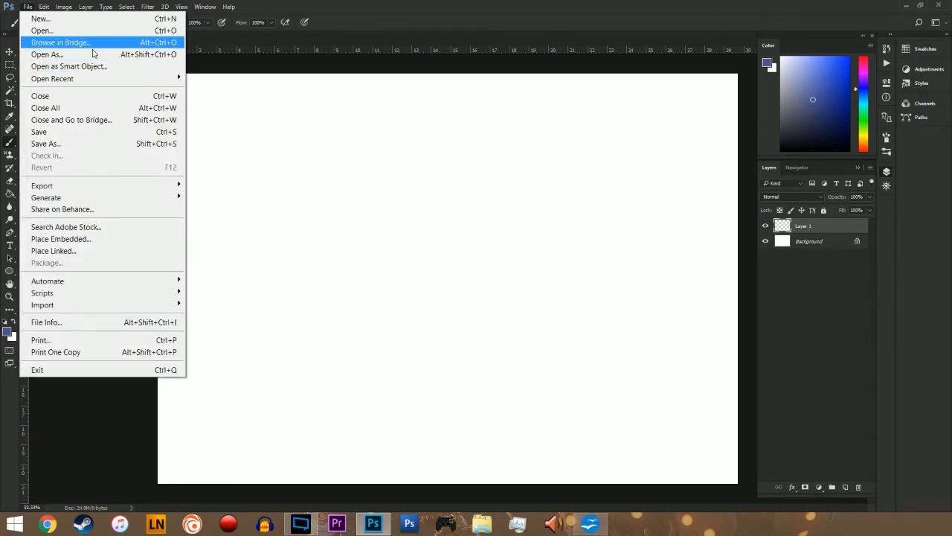
mouse_move(102, 75)
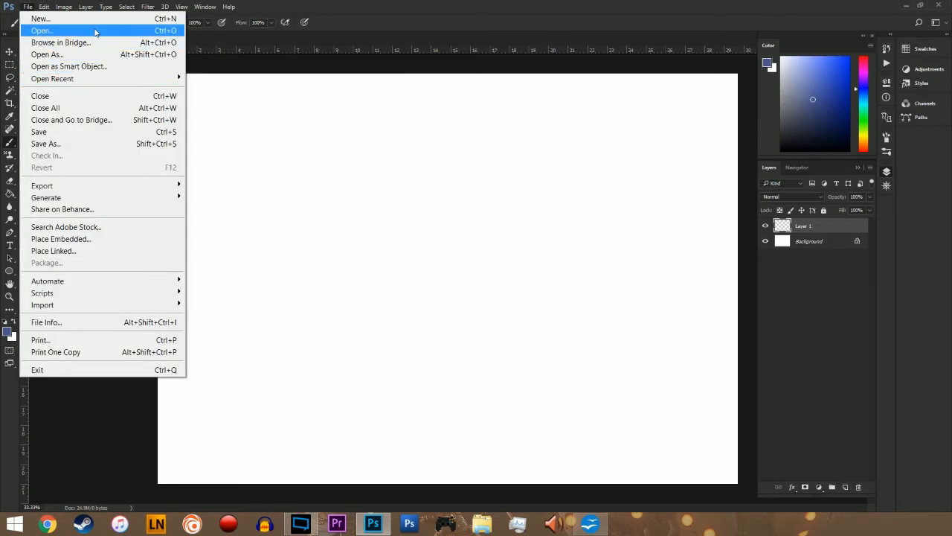
click(93, 30)
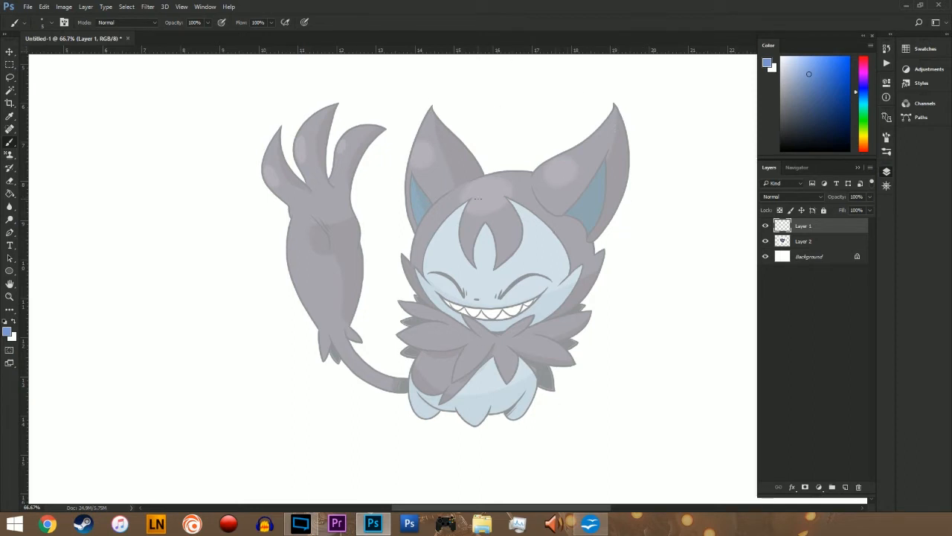
Step: Set up the Brush tool with a dark grayish blue foreground color and a larger brush size
key(v)
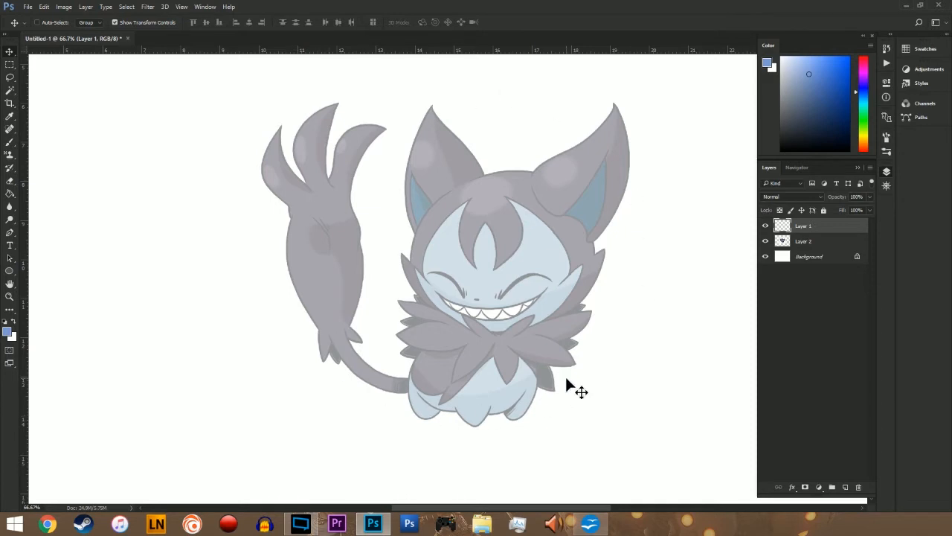
key(b)
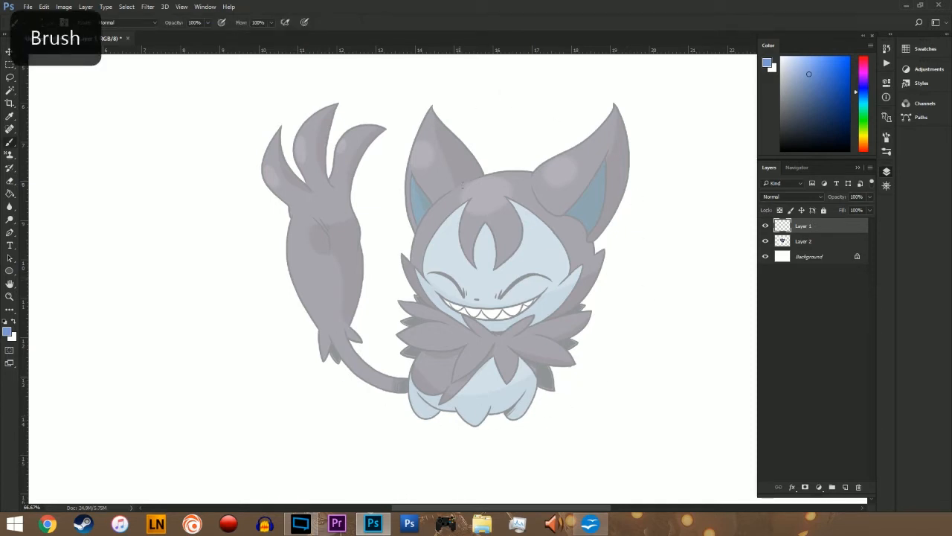
drag(809, 122, 809, 120)
key(bracketright)
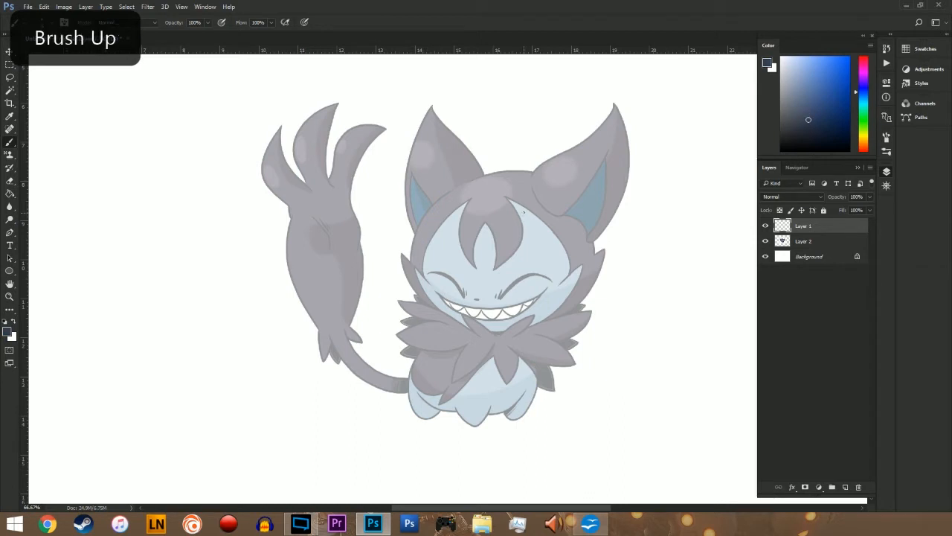
Step: Trace the character's head as a rough circle over the faded reference on Layer 1
mouse_move(488, 172)
mouse_down()
mouse_move(413, 244)
mouse_move(416, 270)
mouse_move(442, 321)
mouse_move(521, 342)
mouse_up()
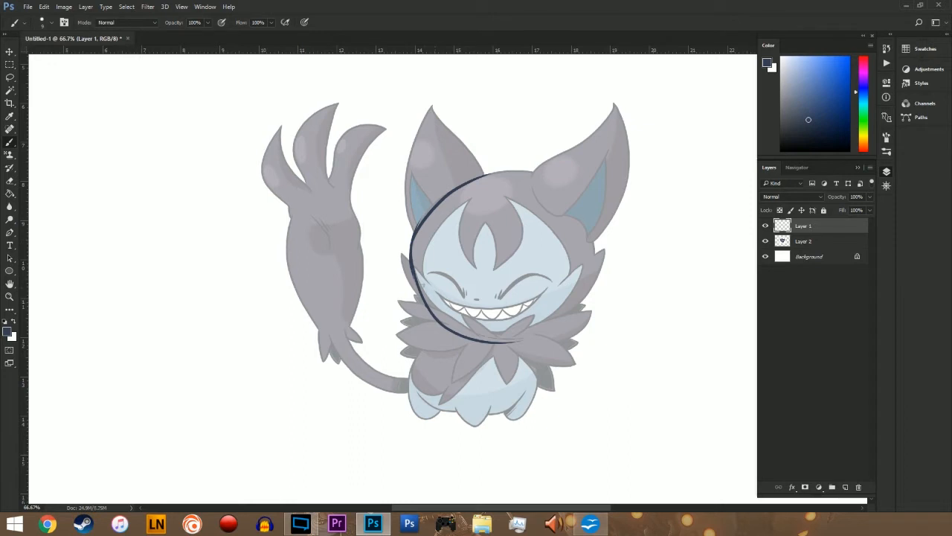
drag(422, 293, 562, 323)
drag(459, 186, 532, 170)
mouse_move(507, 176)
mouse_down()
mouse_move(551, 189)
mouse_move(594, 274)
mouse_move(547, 328)
mouse_up()
mouse_move(582, 263)
mouse_down()
mouse_move(543, 331)
mouse_move(582, 298)
mouse_move(458, 186)
mouse_move(420, 283)
mouse_up()
Step: Outline the two pointed ears on the head and the rounded body below it, following the reference
mouse_move(408, 227)
mouse_down()
mouse_move(430, 121)
mouse_move(483, 172)
mouse_up()
mouse_move(542, 165)
mouse_down()
mouse_move(601, 134)
mouse_move(598, 241)
mouse_up()
mouse_move(440, 327)
mouse_down()
mouse_move(416, 360)
mouse_move(498, 414)
mouse_up()
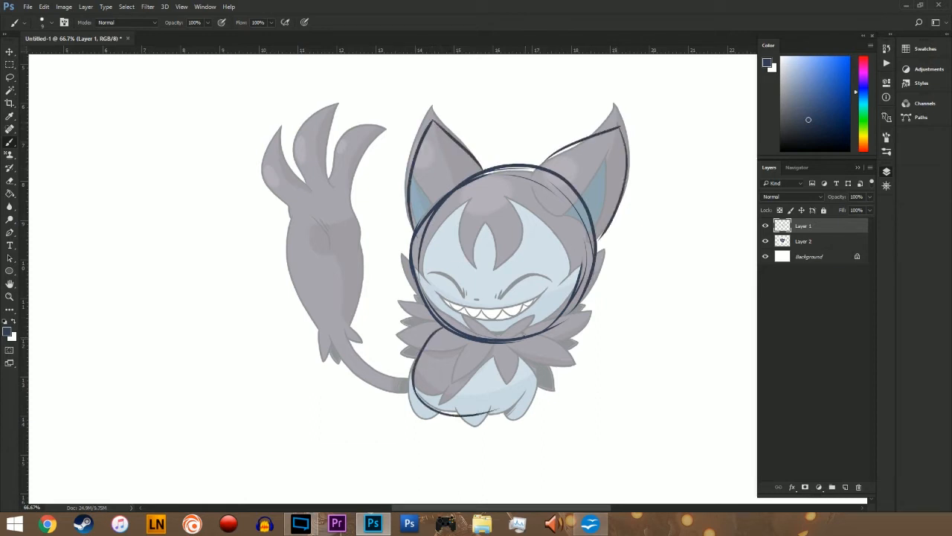
drag(542, 339, 484, 412)
drag(432, 358, 418, 395)
Step: Sketch the curved tail with a long oval at its end and three short lines topped by small circles
drag(326, 269, 429, 383)
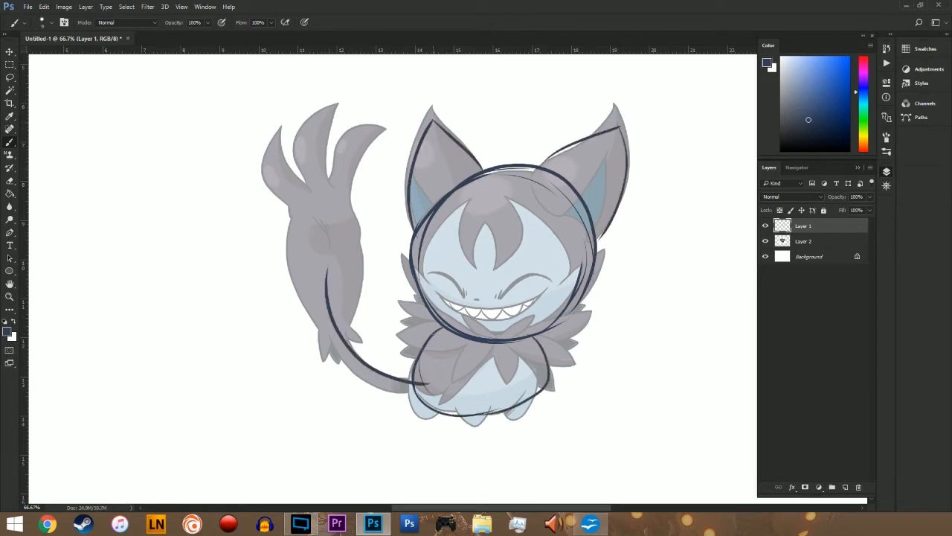
drag(327, 327, 414, 388)
mouse_move(349, 331)
mouse_down()
mouse_move(316, 176)
mouse_move(332, 336)
mouse_move(314, 179)
mouse_move(295, 176)
mouse_move(308, 203)
mouse_up()
drag(275, 146, 319, 191)
drag(306, 139, 338, 189)
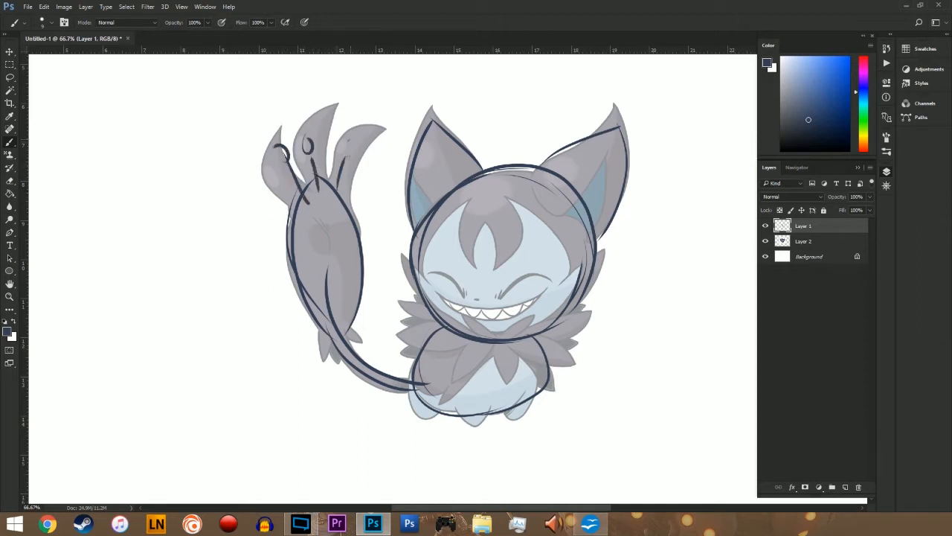
drag(346, 155, 349, 144)
Step: Reinforce the edge of the head circle below the ear and sketch three small feet under the body
drag(417, 285, 422, 221)
mouse_move(412, 386)
mouse_down()
mouse_move(424, 416)
mouse_move(489, 421)
mouse_move(491, 399)
mouse_move(536, 400)
mouse_up()
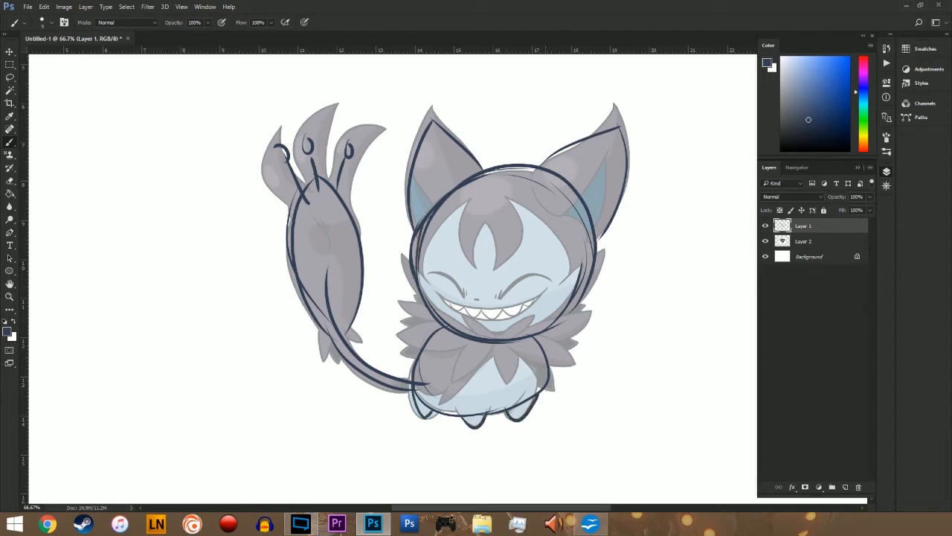
Step: Hide the reference on Layer 2 and erase the tail line running inside the tail's oval on Layer 1
click(765, 241)
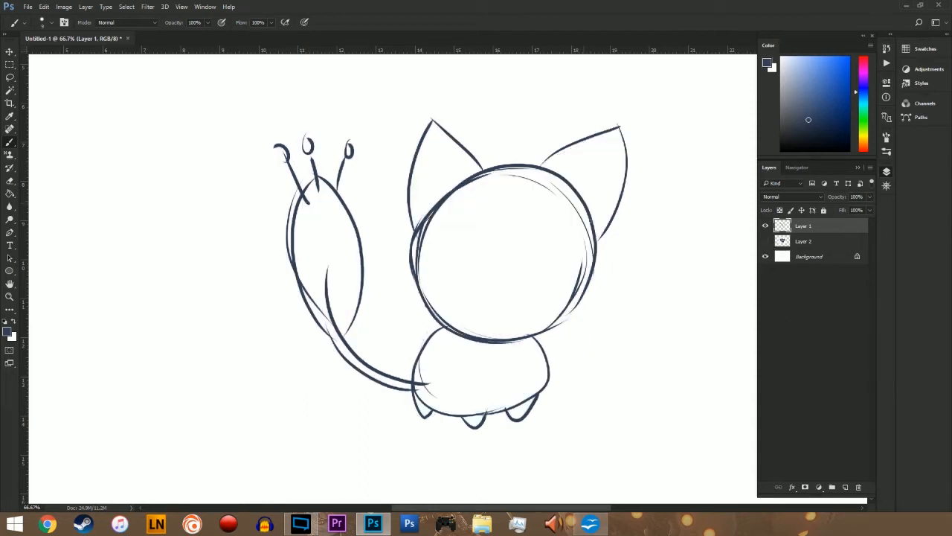
key(e)
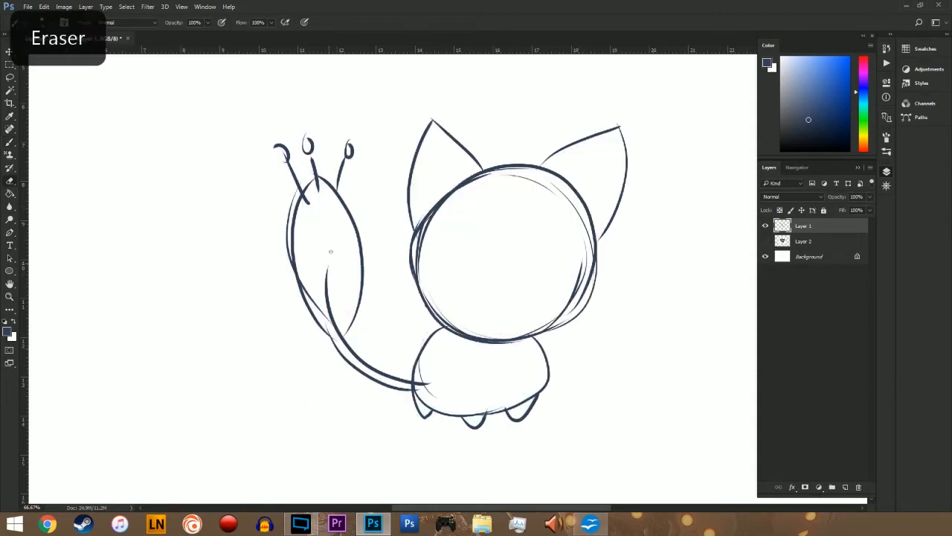
drag(332, 323, 326, 285)
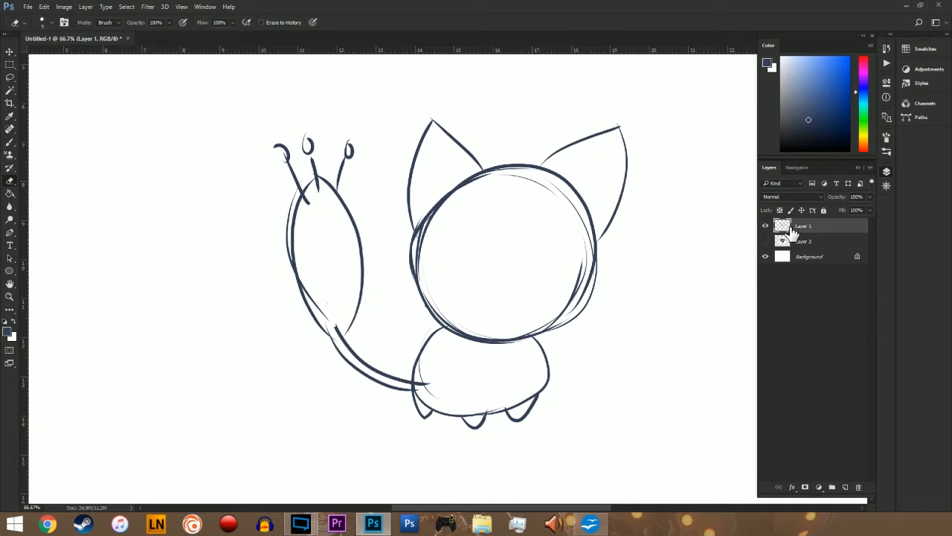
Step: Delete both the sketch layer and the reference layer, Layer 1 and Layer 2, keeping only the Background
shift+click(822, 239)
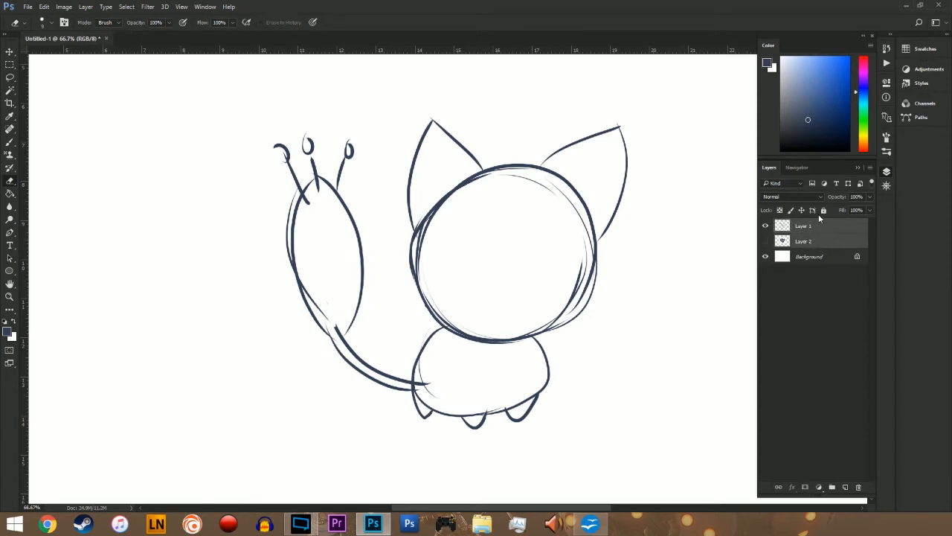
right_click(819, 227)
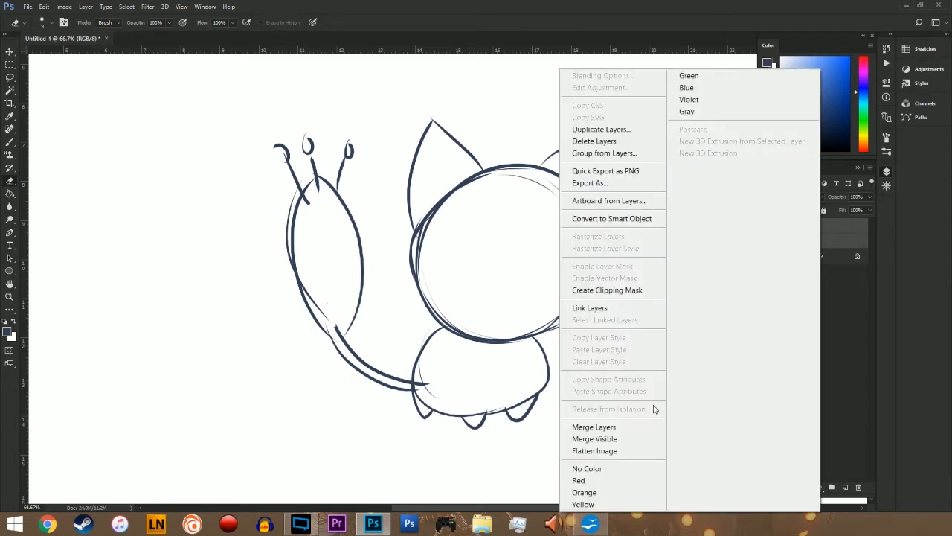
click(615, 141)
click(462, 196)
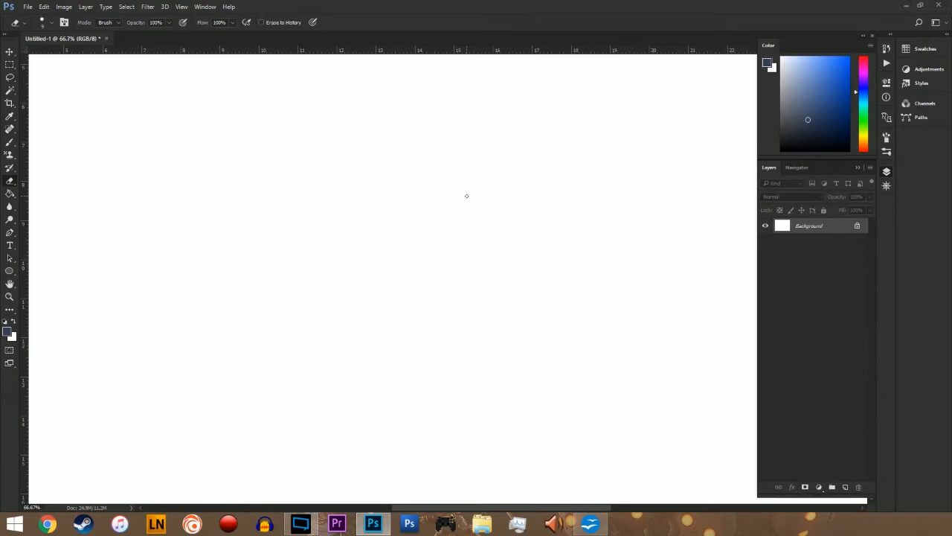
Step: Add a new layer above the Background and set up a size 5 brush in a lighter greyish blue
click(872, 170)
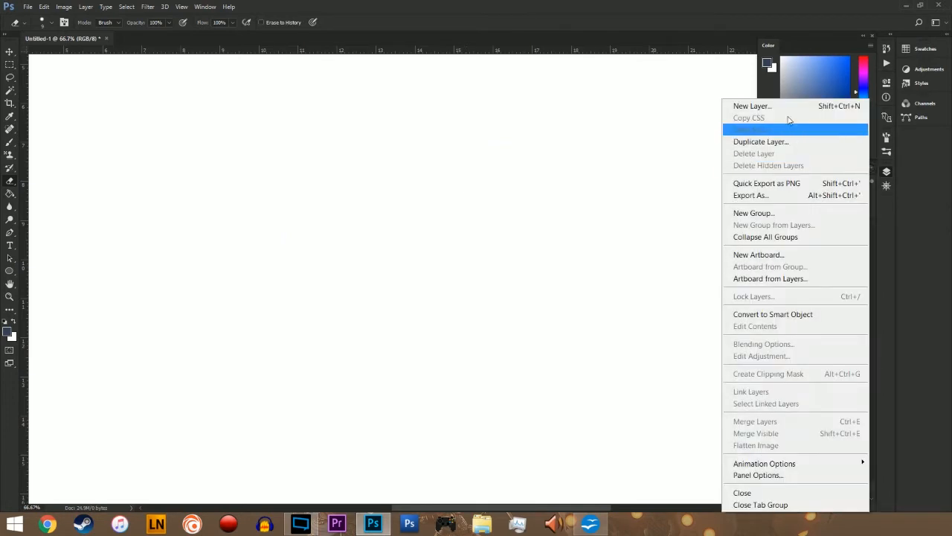
click(744, 101)
click(490, 182)
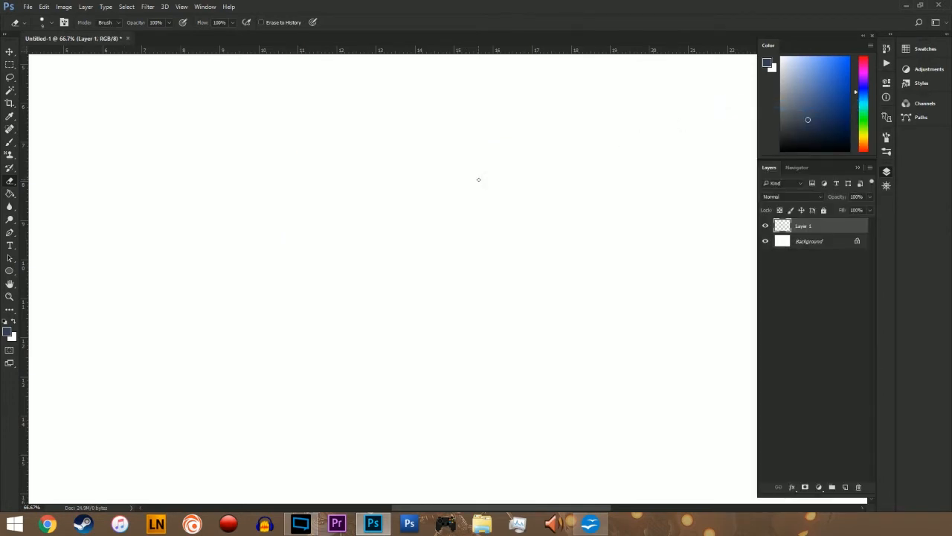
key(b)
key(bracketleft)
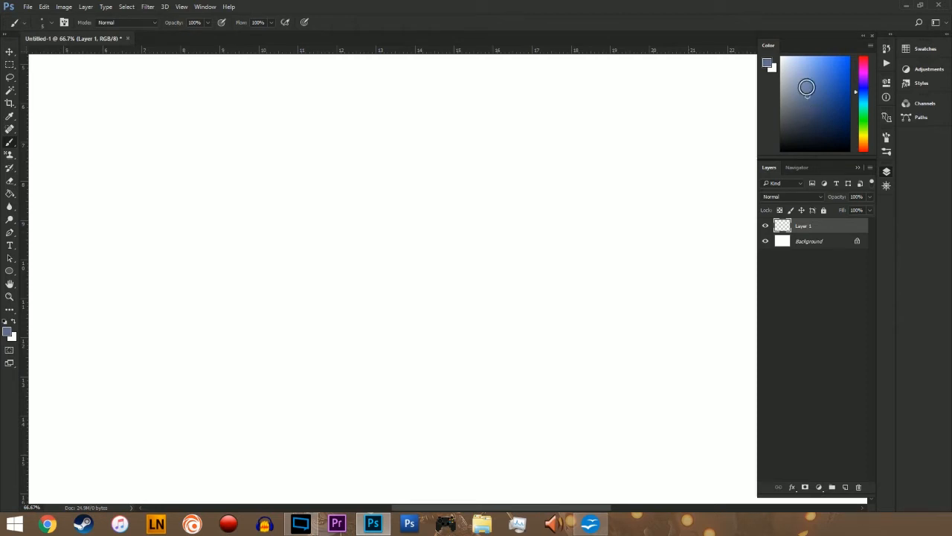
click(801, 78)
click(802, 79)
Step: Sketch a loose head circle about 3.5 cm wide with a curved vertical and a curved horizontal guideline through it
mouse_move(363, 139)
mouse_down()
mouse_move(348, 143)
mouse_move(366, 236)
mouse_move(445, 174)
mouse_up()
mouse_move(343, 132)
mouse_down()
mouse_move(408, 123)
mouse_move(397, 252)
mouse_move(332, 149)
mouse_move(431, 149)
mouse_move(389, 248)
mouse_move(324, 179)
mouse_move(425, 134)
mouse_move(443, 230)
mouse_move(331, 204)
mouse_move(447, 230)
mouse_up()
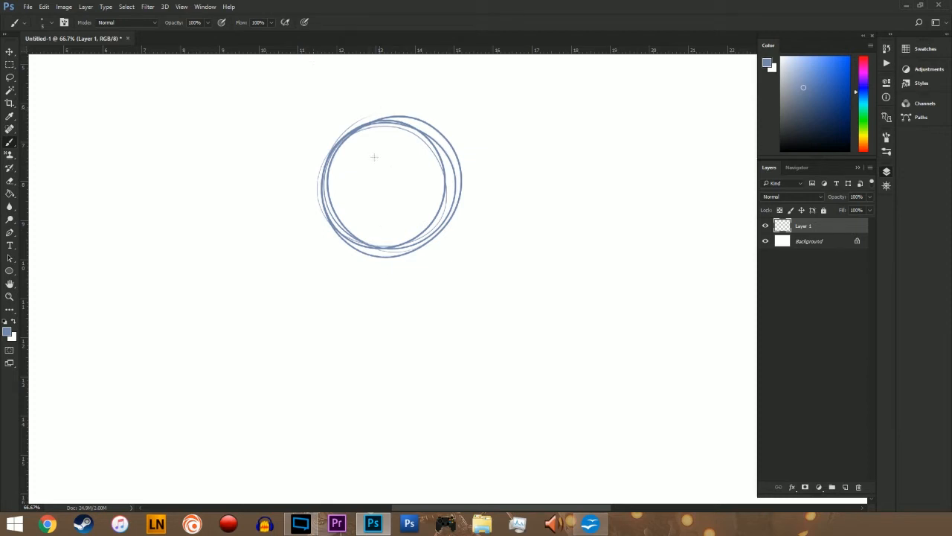
drag(374, 108, 386, 272)
drag(330, 202, 450, 186)
Step: Try two oval eyes along the head's horizontal guideline and undo them
drag(417, 183, 414, 181)
drag(353, 186, 393, 235)
key(ctrl+alt+z)
key(ctrl+alt+z)
key(ctrl+alt+z)
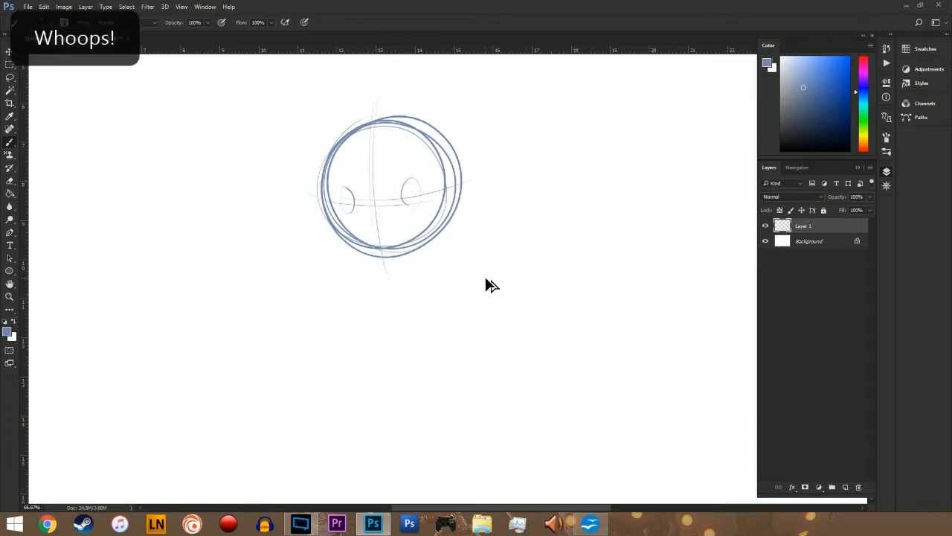
key(ctrl+alt+z)
key(ctrl+alt+z)
key(ctrl+alt+z)
Step: Try a higher horizontal guideline, a short mouth mark and a second vertical guideline on the head, and undo them
drag(328, 185, 450, 176)
key(ctrl+z)
drag(328, 185, 467, 175)
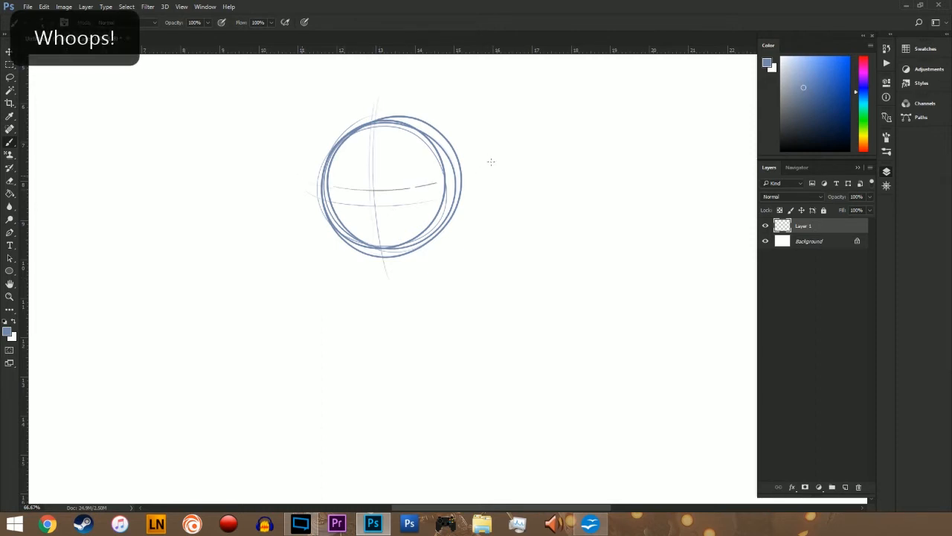
drag(372, 234, 388, 234)
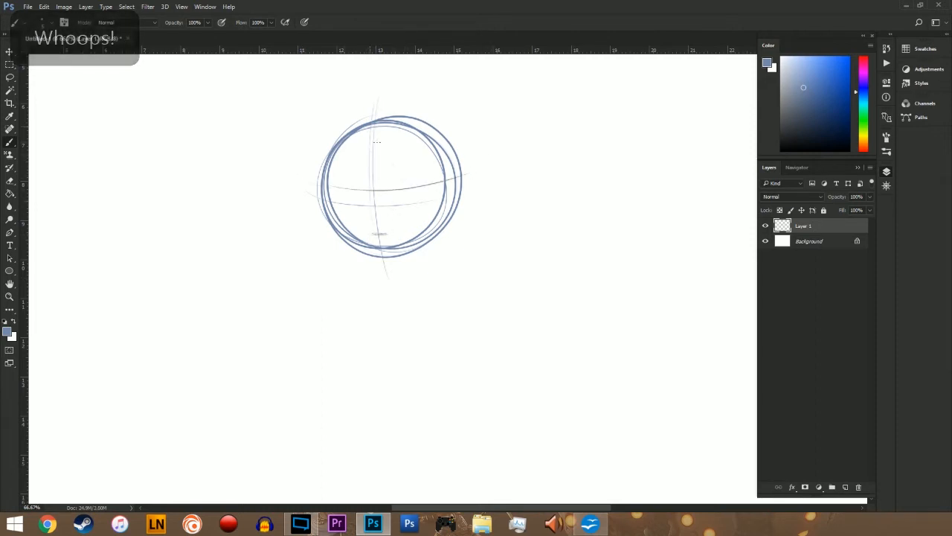
drag(404, 125, 408, 250)
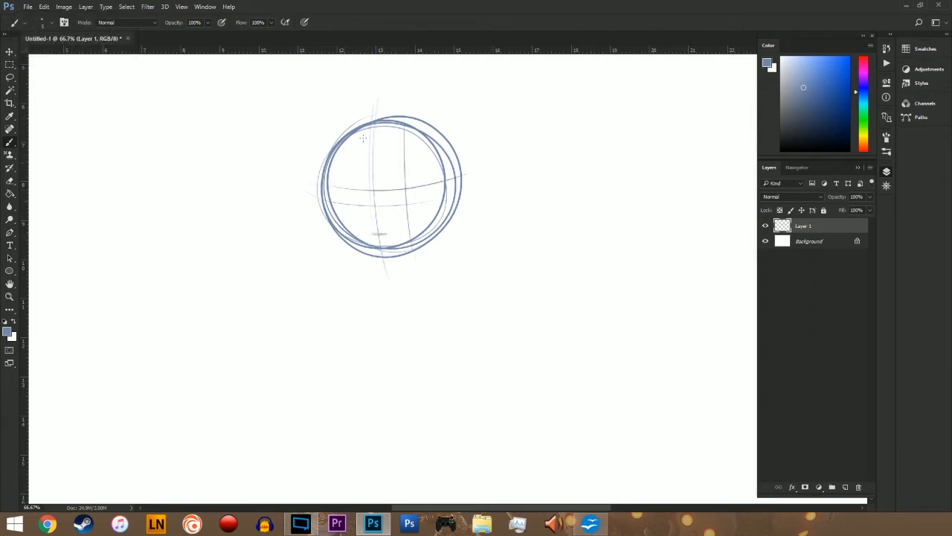
key(ctrl+alt+z)
key(ctrl+alt+z)
key(ctrl+alt+z)
Step: Reinforce the right side of the head circle and erase the stray outer lines around it with an enlarged eraser
drag(446, 161, 444, 196)
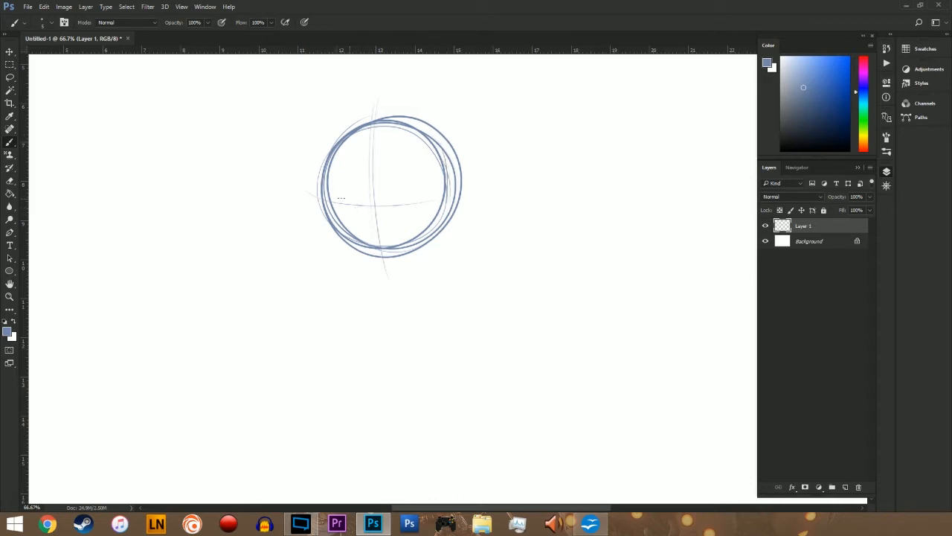
key(e)
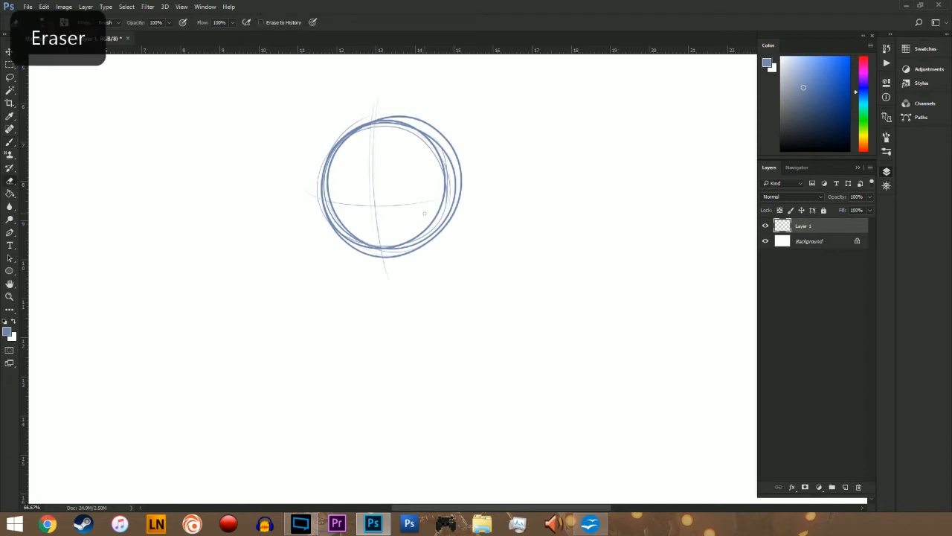
drag(332, 165, 331, 193)
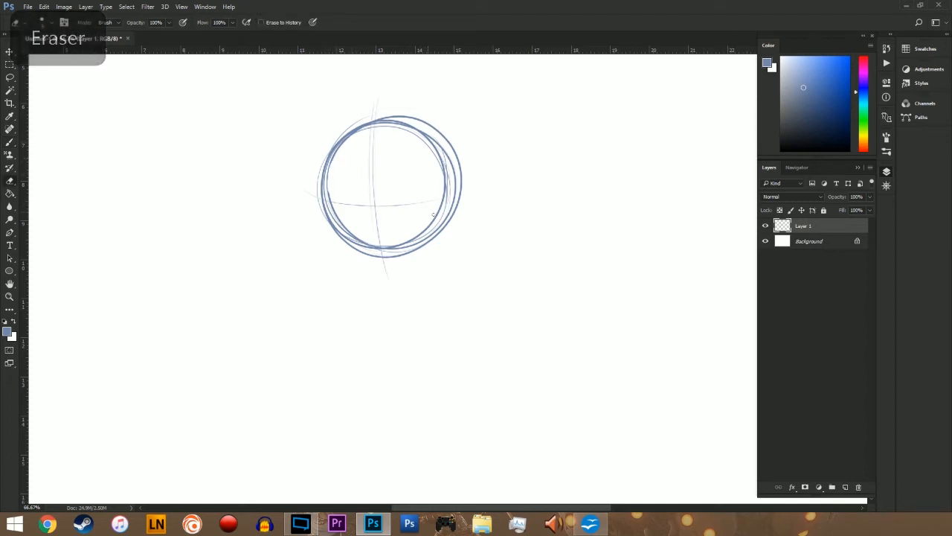
key(bracketright)
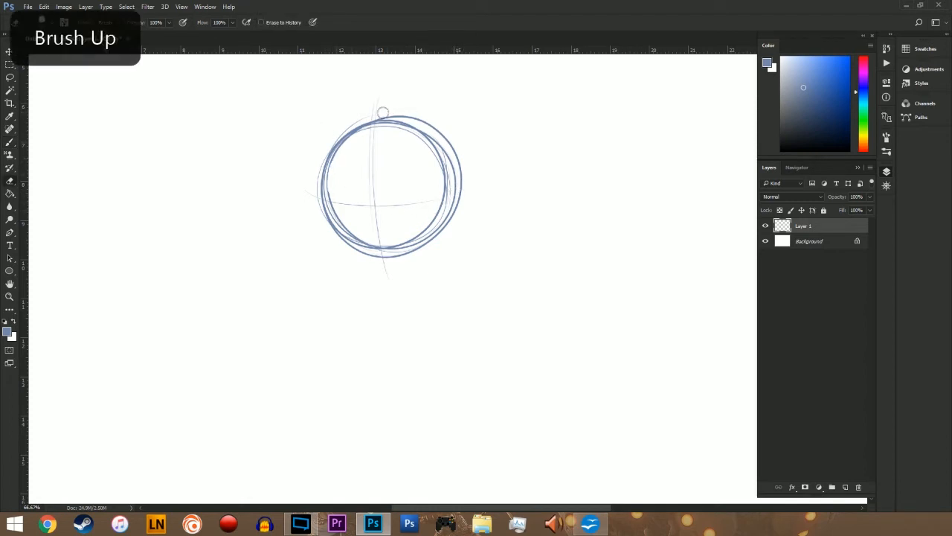
mouse_move(382, 111)
mouse_down()
mouse_move(453, 141)
mouse_move(465, 190)
mouse_move(439, 236)
mouse_move(352, 253)
mouse_up()
Step: Try three short slanted brush strokes on the empty area below and left of the head, and undo them
key(b)
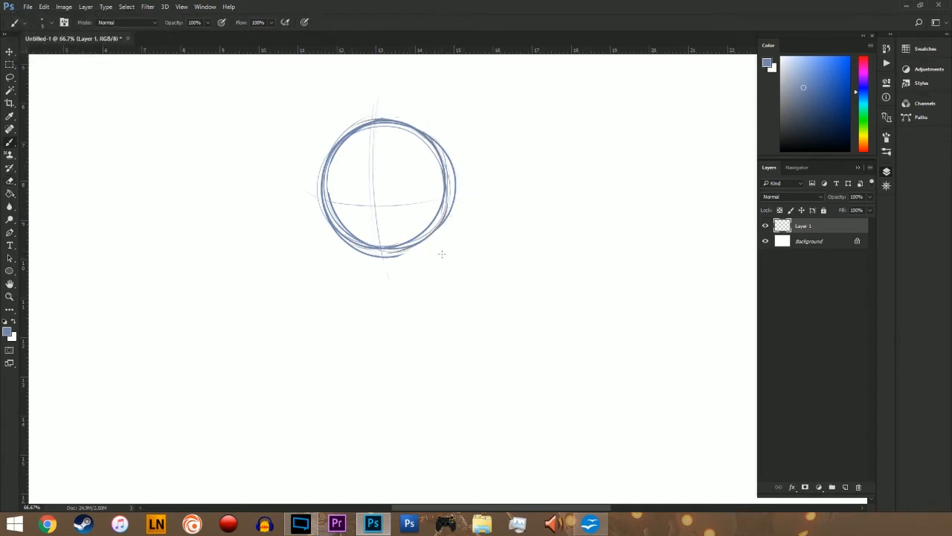
key(ctrl+minus)
key(ctrl+minus)
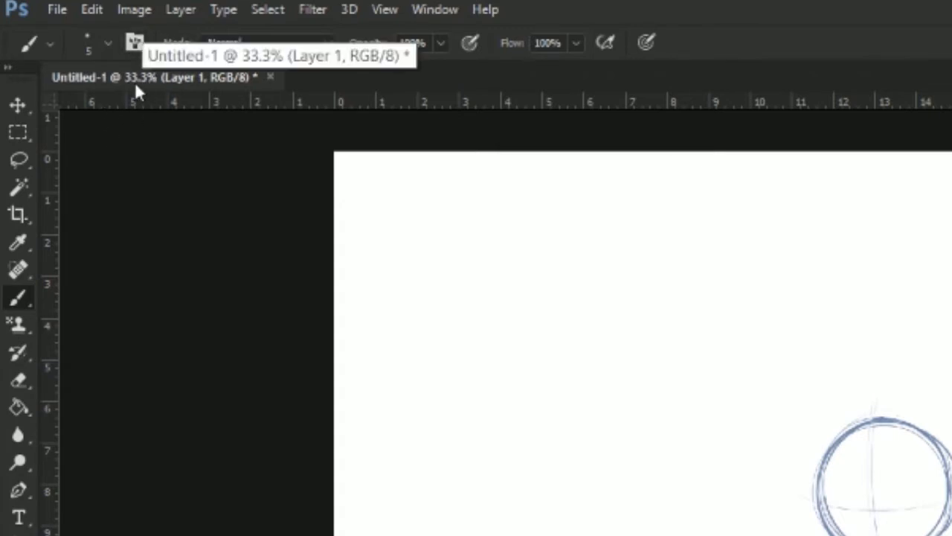
key(ctrl+plus)
key(ctrl+plus)
key(ctrl+plus)
key(ctrl+plus)
key(ctrl+plus)
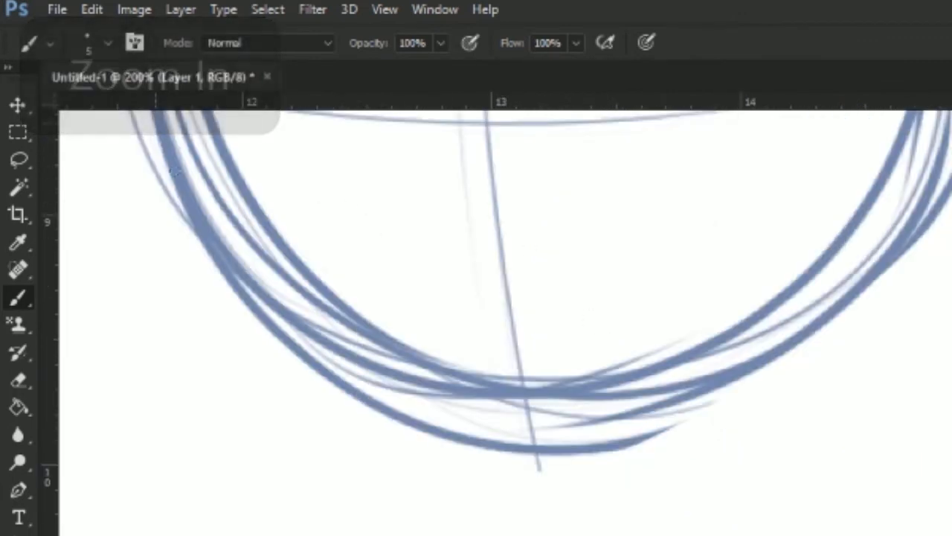
key(ctrl+minus)
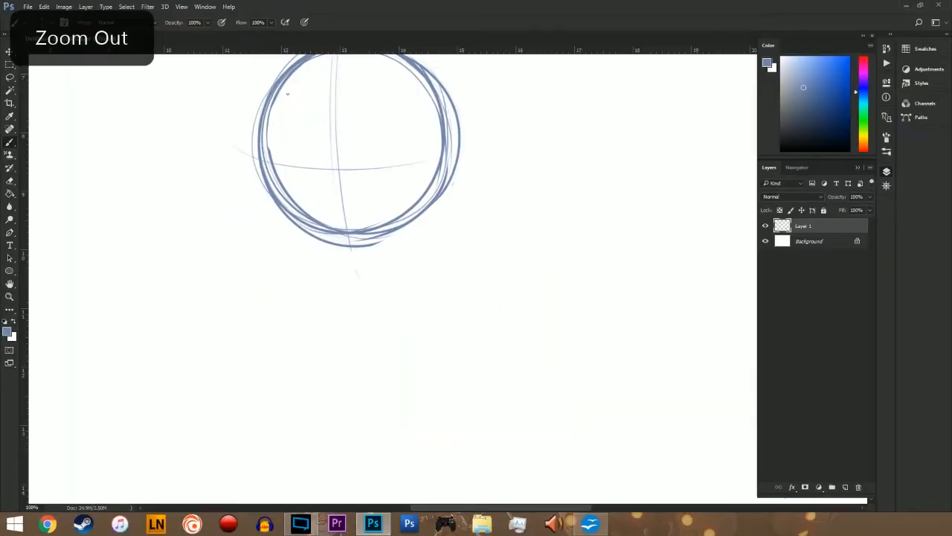
mouse_move(190, 177)
mouse_down()
mouse_move(224, 296)
mouse_move(249, 322)
mouse_up()
drag(252, 307, 274, 343)
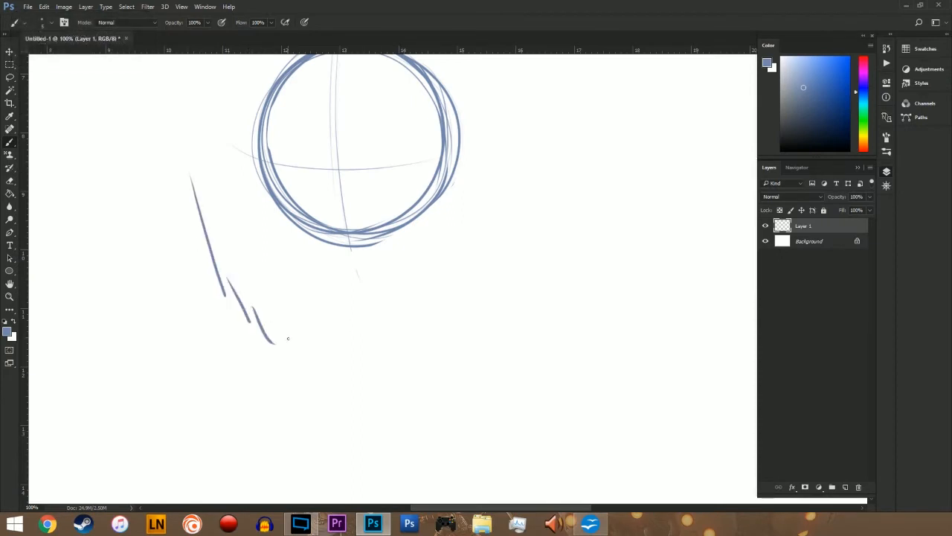
key(ctrl+alt+z)
key(ctrl+alt+z)
key(ctrl+alt+z)
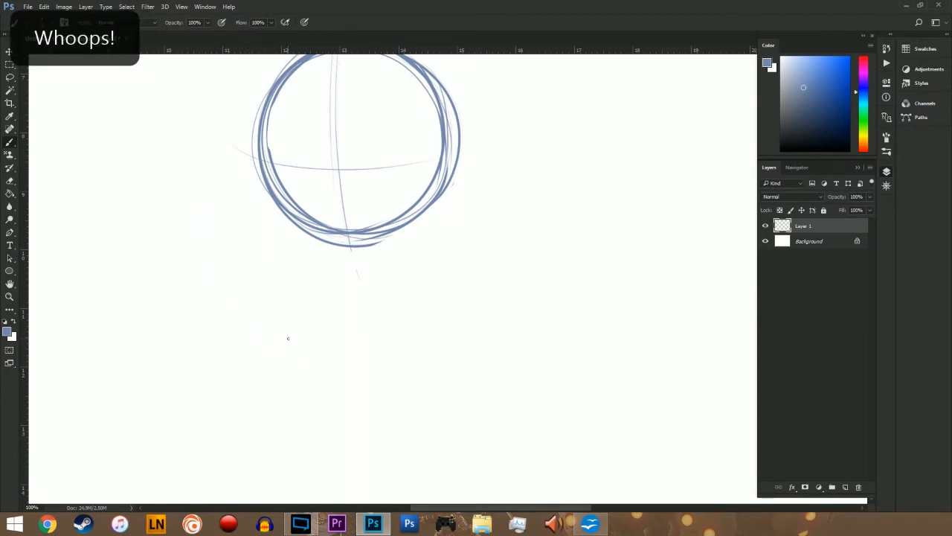
Step: Enlarge the head sketch to about 4.6 cm across and move it to the upper middle of the canvas
key(ctrl+minus)
key(ctrl+minus)
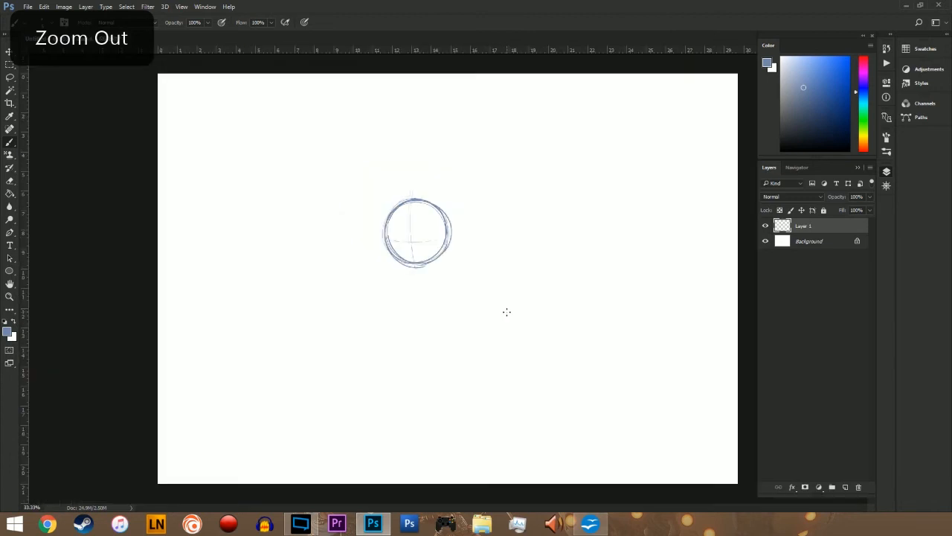
key(ctrl+minus)
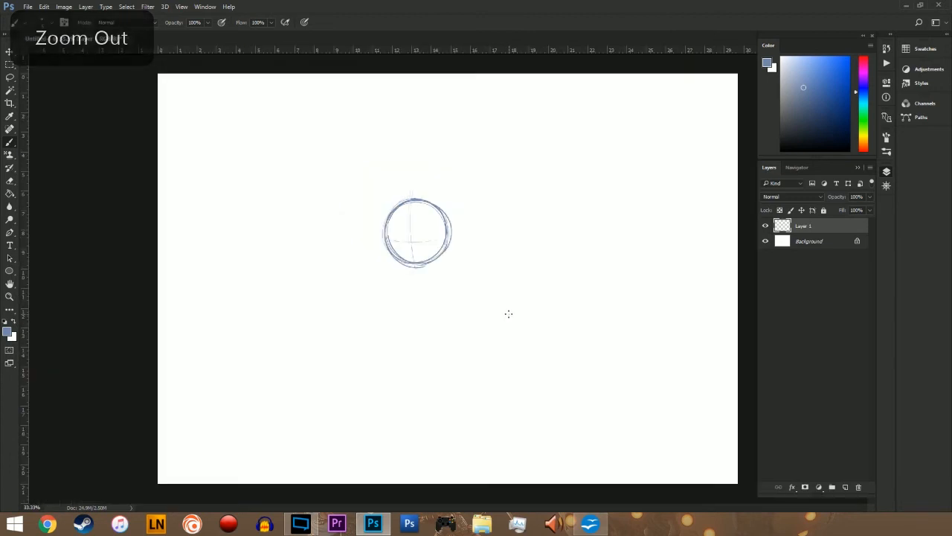
key(v)
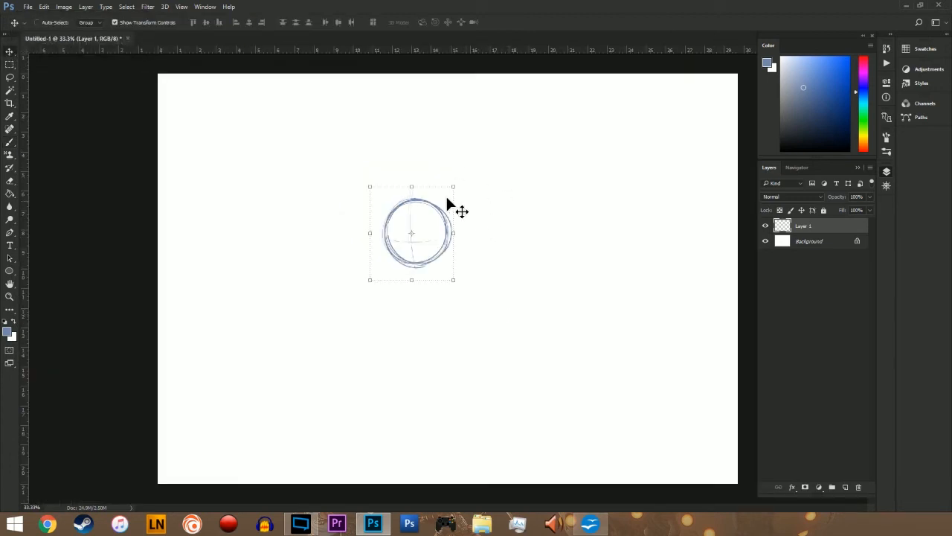
drag(453, 187, 473, 154)
click(438, 23)
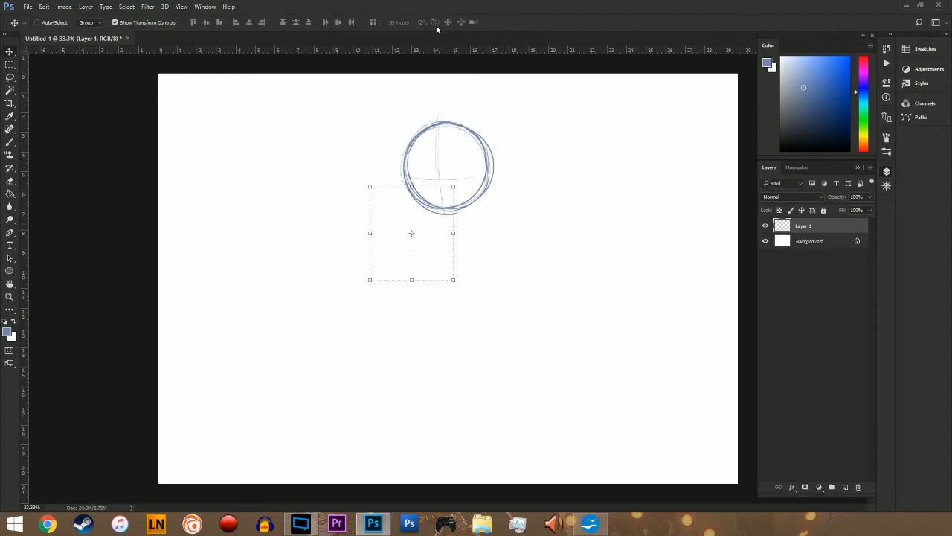
Step: Try a few body strokes beneath the head circle and undo them
key(b)
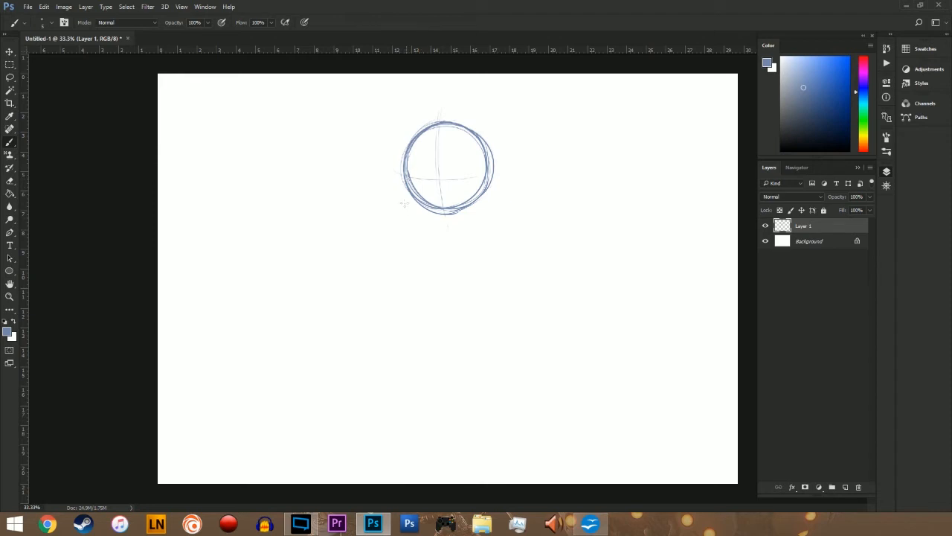
key(ctrl+z)
mouse_move(436, 216)
mouse_down()
mouse_move(427, 295)
mouse_move(470, 305)
mouse_up()
drag(488, 217, 499, 290)
key(ctrl+alt+z)
key(ctrl+alt+z)
key(ctrl+alt+z)
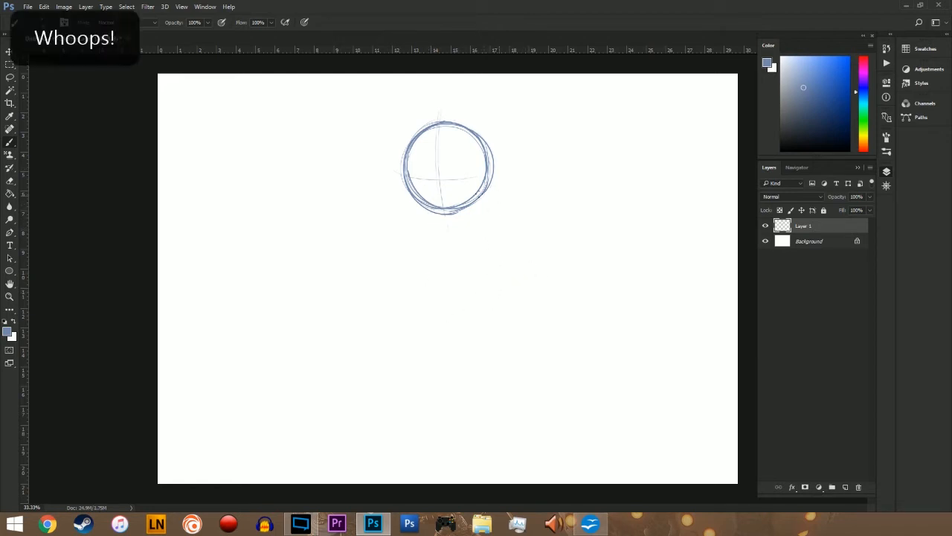
mouse_move(423, 206)
mouse_down()
mouse_move(492, 271)
mouse_move(479, 200)
mouse_move(479, 332)
mouse_move(420, 207)
mouse_up()
key(ctrl+z)
key(ctrl+z)
Step: Sketch a wide rounded torso behind and below the head, building its sides and bottom curve from overlapping strokes
mouse_move(402, 180)
mouse_down()
mouse_move(415, 264)
mouse_move(518, 210)
mouse_up()
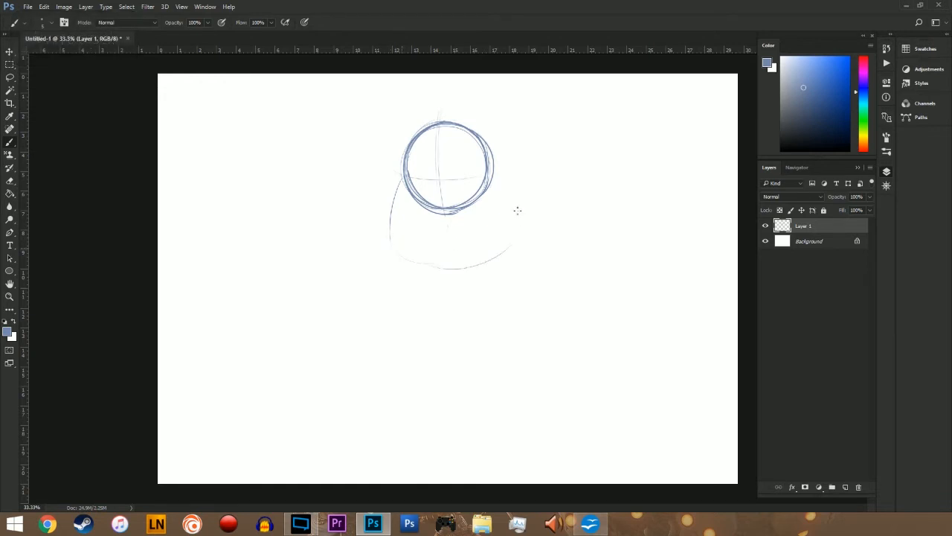
drag(499, 161, 505, 245)
drag(394, 246, 508, 254)
drag(440, 266, 505, 233)
drag(512, 173, 513, 245)
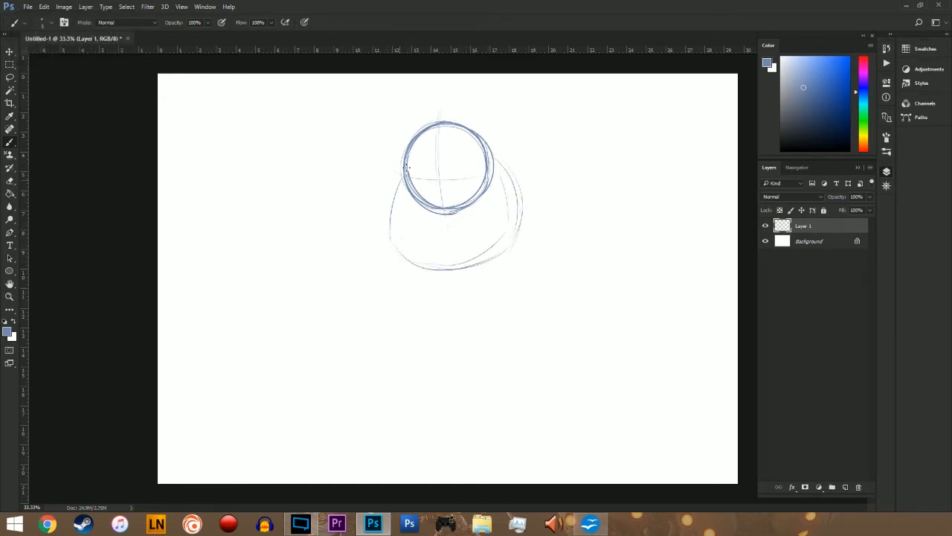
mouse_move(407, 166)
mouse_down()
mouse_move(393, 256)
mouse_move(436, 273)
mouse_move(494, 261)
mouse_up()
drag(497, 156, 515, 248)
Step: Sketch a tapered lower body section beneath the torso, with slanted sides and a curved bottom edge
mouse_move(506, 168)
mouse_down()
mouse_move(515, 226)
mouse_move(488, 315)
mouse_up()
mouse_move(410, 294)
mouse_down()
mouse_move(402, 270)
mouse_move(412, 309)
mouse_move(488, 318)
mouse_up()
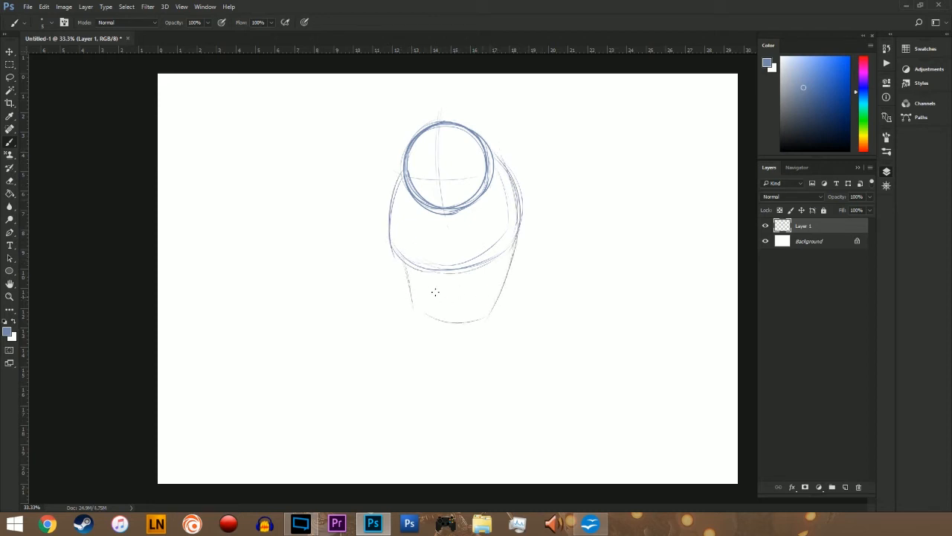
mouse_move(429, 315)
mouse_down()
mouse_move(500, 296)
mouse_move(503, 287)
mouse_up()
mouse_move(520, 227)
mouse_down()
mouse_move(493, 311)
mouse_move(442, 316)
mouse_up()
drag(407, 276, 415, 309)
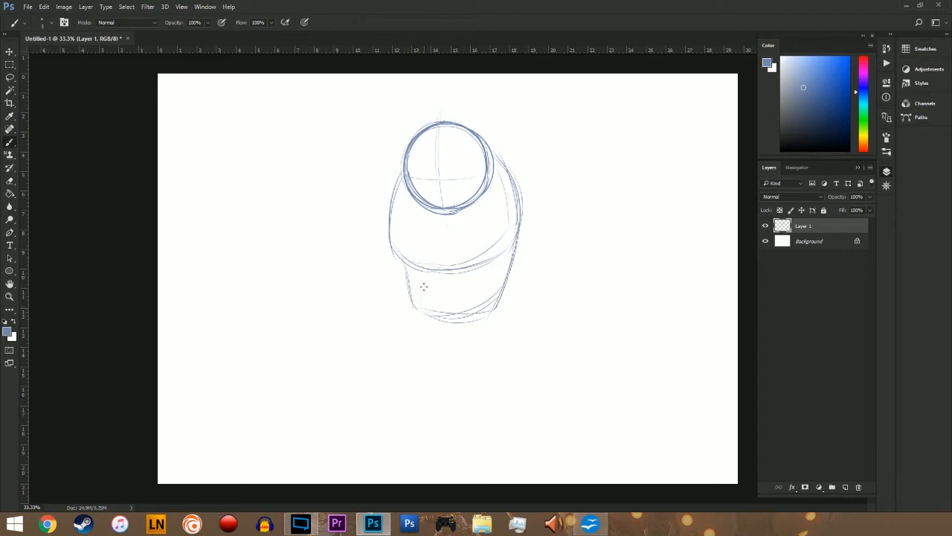
drag(406, 258, 401, 302)
mouse_move(404, 263)
mouse_down()
mouse_move(404, 306)
mouse_move(510, 305)
mouse_up()
Step: Reinforce the torso's left side, bottom curve and lower right edge with darker strokes
drag(403, 177, 464, 270)
drag(519, 202, 485, 262)
drag(516, 225, 491, 261)
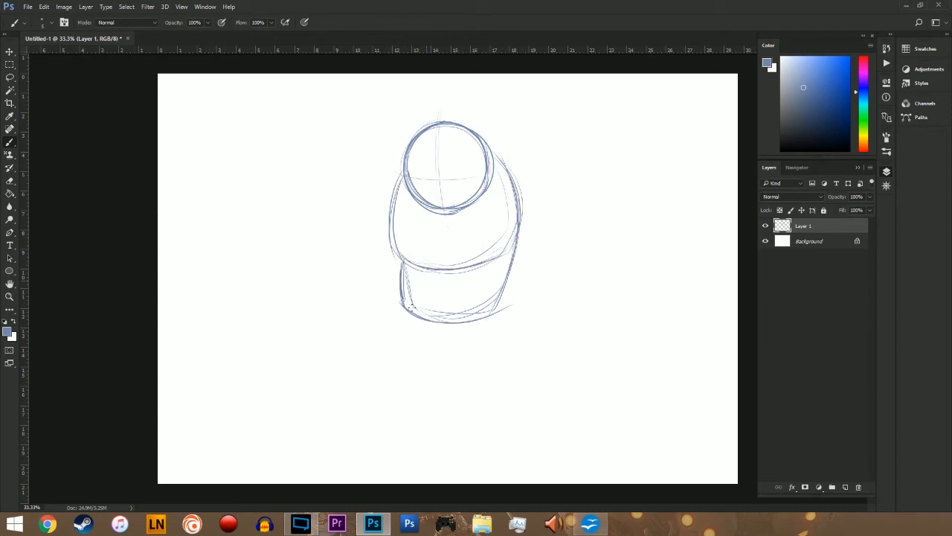
Step: Sketch two short tapered legs with closed bottoms under the lower body, and reinforce the torso's left edge
drag(400, 299, 411, 350)
mouse_move(429, 318)
mouse_down()
mouse_move(405, 317)
mouse_move(410, 351)
mouse_up()
drag(461, 321, 464, 351)
mouse_move(494, 310)
mouse_down()
mouse_move(486, 342)
mouse_move(466, 352)
mouse_move(489, 357)
mouse_up()
drag(413, 356, 438, 357)
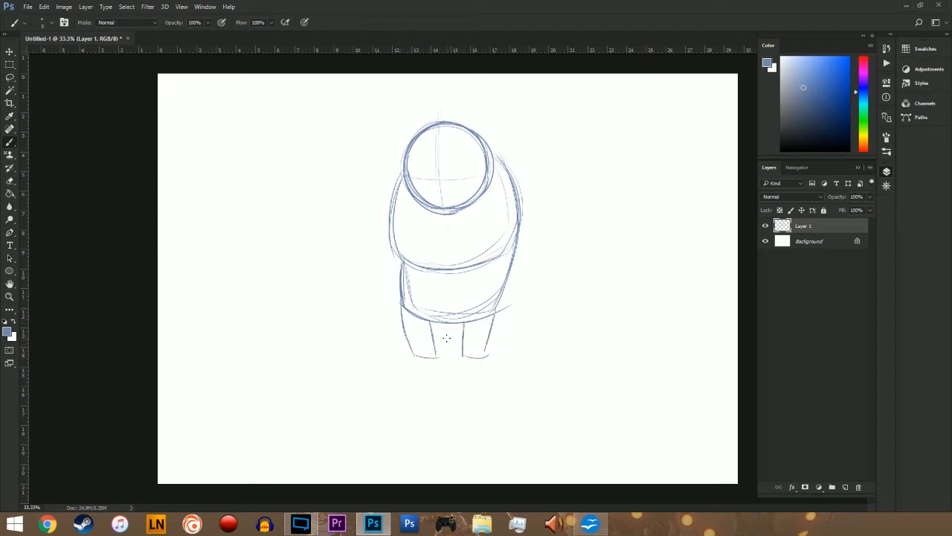
drag(395, 257, 402, 195)
Step: Try deleting the lower body with a freehand Lasso selection, undo the deletion and drop the selection
key(l)
drag(543, 267, 447, 234)
key(Delete)
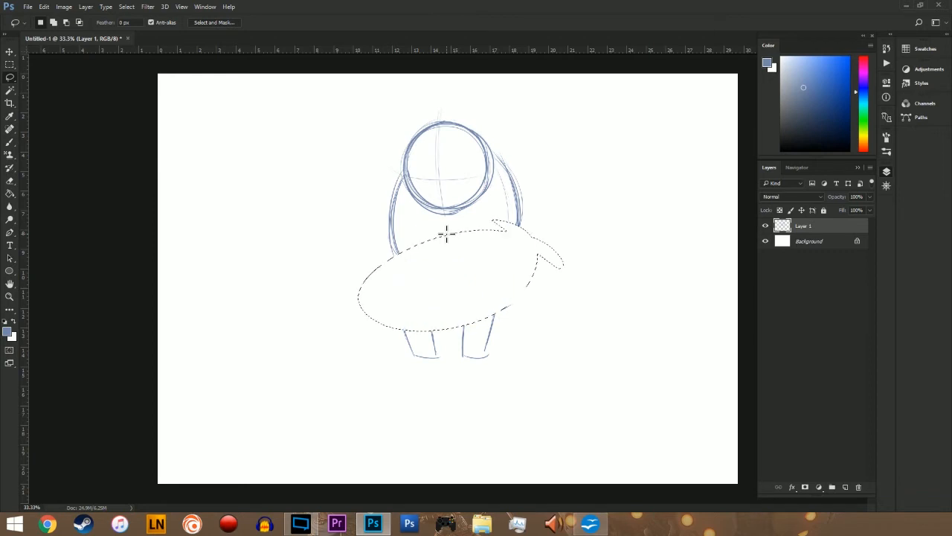
key(ctrl+z)
click(609, 302)
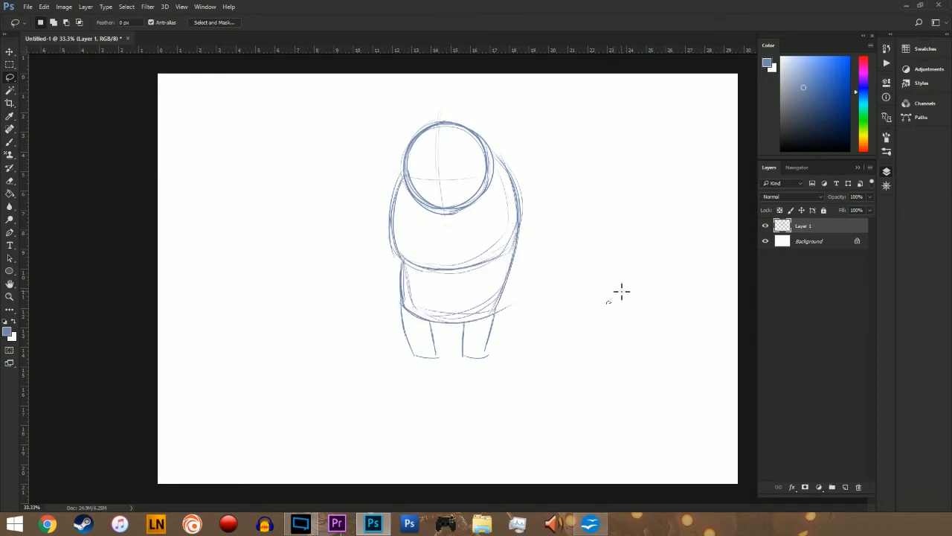
key(b)
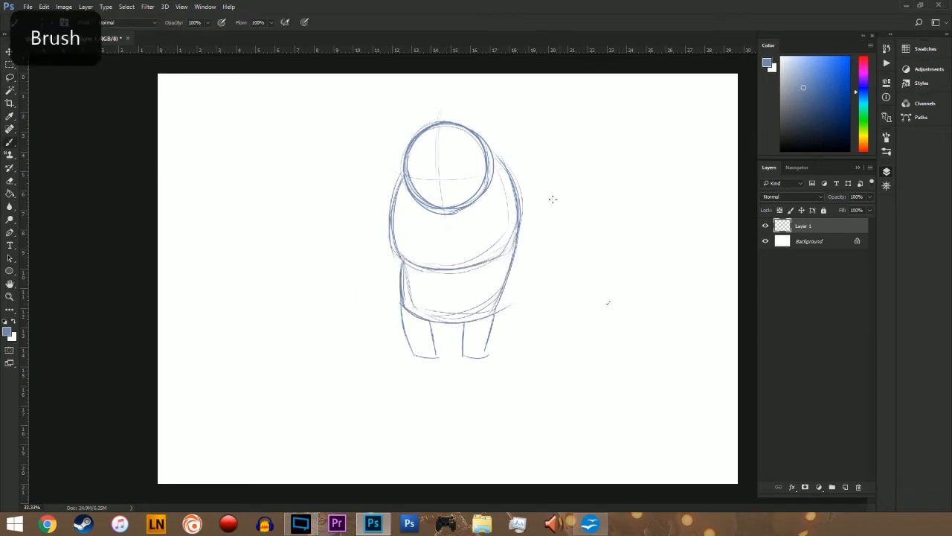
key(m)
Step: Sketch the left arm with a sloping shoulder line, long forearm sides and a rounded forearm top
key(b)
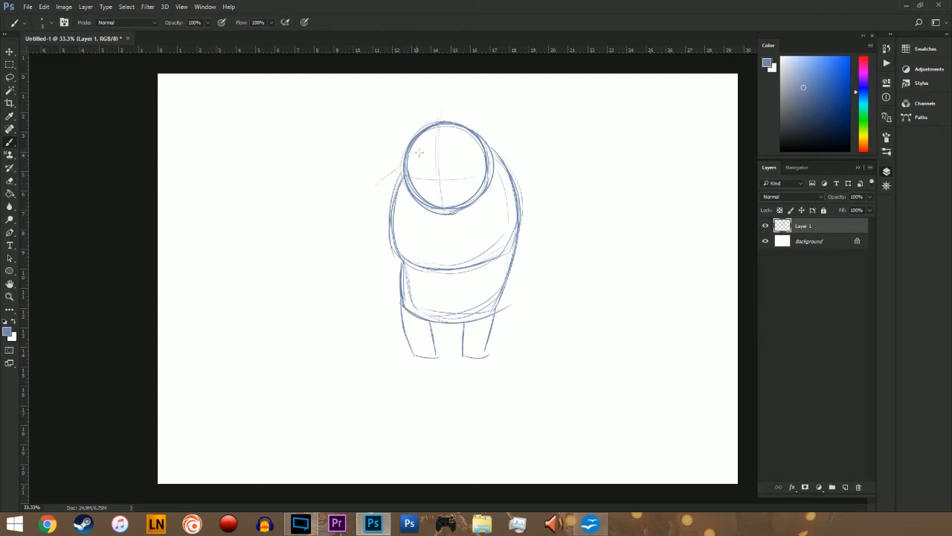
drag(404, 166, 351, 210)
mouse_move(465, 182)
mouse_down()
mouse_move(445, 195)
mouse_move(431, 190)
mouse_move(427, 160)
mouse_move(465, 192)
mouse_up()
drag(384, 179, 445, 144)
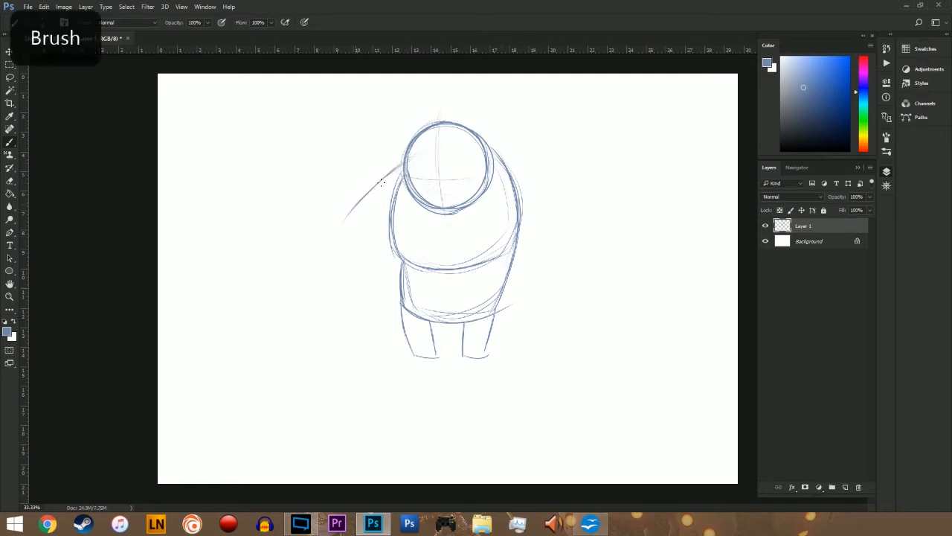
mouse_move(358, 201)
mouse_down()
mouse_move(334, 272)
mouse_move(333, 260)
mouse_move(328, 265)
mouse_move(347, 325)
mouse_up()
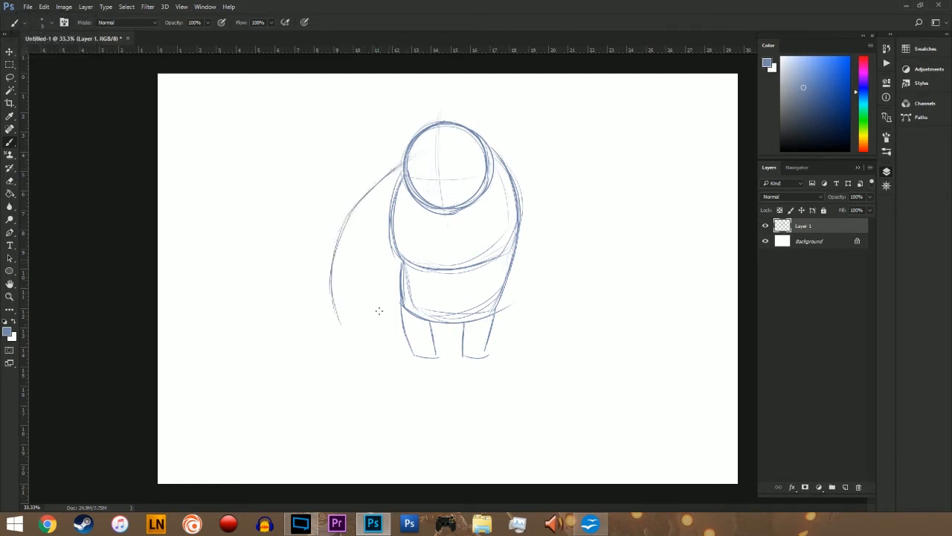
mouse_move(392, 245)
mouse_down()
mouse_move(389, 322)
mouse_move(387, 257)
mouse_move(361, 315)
mouse_move(339, 316)
mouse_move(346, 329)
mouse_move(357, 201)
mouse_up()
drag(337, 245, 402, 170)
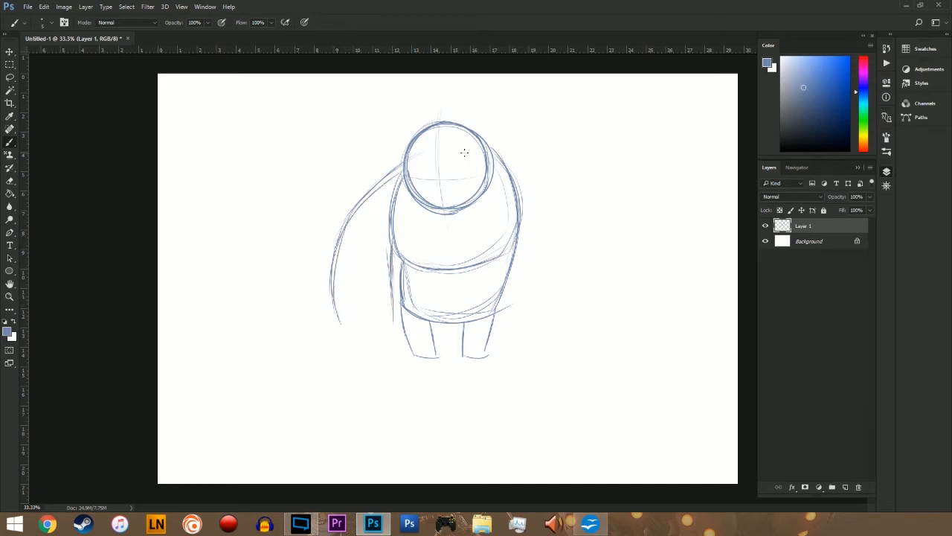
mouse_move(386, 253)
mouse_down()
mouse_move(360, 215)
mouse_move(328, 250)
mouse_up()
Step: Sketch the right arm with a sloping shoulder, an armpit crease and a large rounded forearm beside the torso
drag(497, 152, 557, 244)
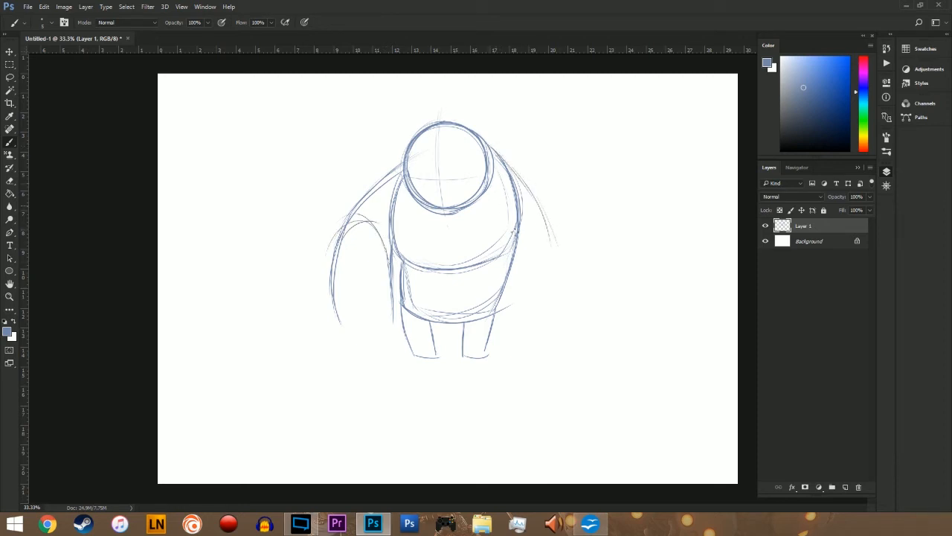
mouse_move(492, 212)
mouse_down()
mouse_move(515, 240)
mouse_move(508, 321)
mouse_up()
mouse_move(510, 249)
mouse_down()
mouse_move(503, 338)
mouse_move(535, 354)
mouse_move(573, 316)
mouse_up()
mouse_move(554, 225)
mouse_down()
mouse_move(568, 275)
mouse_move(561, 354)
mouse_move(573, 332)
mouse_up()
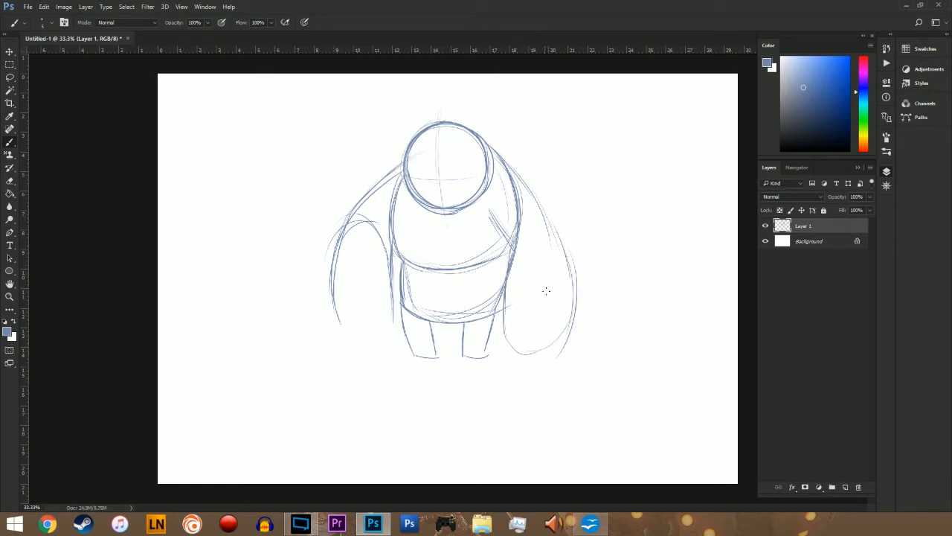
drag(570, 269, 533, 355)
mouse_move(504, 266)
mouse_down()
mouse_move(513, 360)
mouse_move(566, 347)
mouse_up()
Step: Close both forearms into long ovals, adding the left one's bottom curve and the right one's top curve
mouse_move(372, 223)
mouse_down()
mouse_move(349, 350)
mouse_move(331, 279)
mouse_up()
mouse_move(339, 227)
mouse_down()
mouse_move(336, 344)
mouse_move(375, 352)
mouse_up()
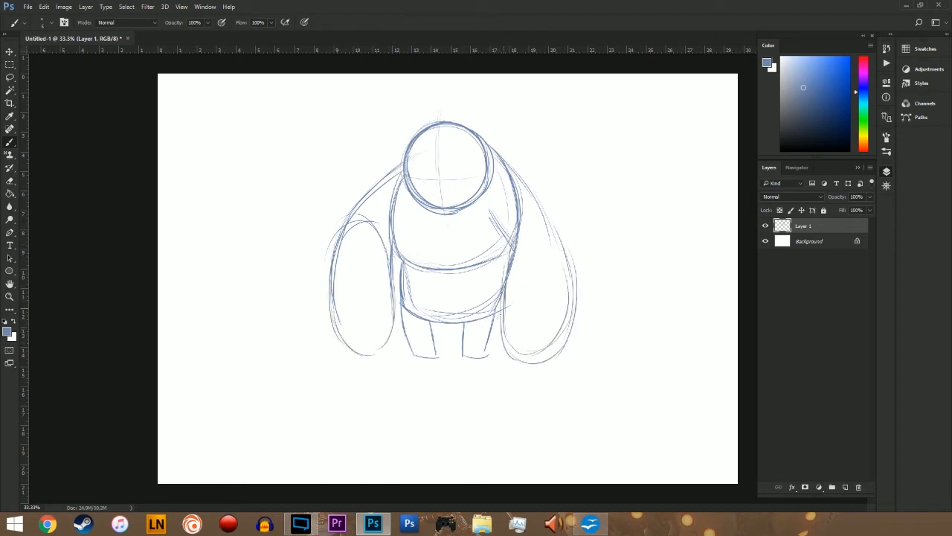
drag(499, 324, 549, 362)
drag(562, 244, 573, 297)
mouse_move(528, 233)
mouse_down()
mouse_move(508, 332)
mouse_move(561, 255)
mouse_up()
Step: Erase the torso's right edge where the arm overlaps it, and darken the legs and right armpit crease
key(e)
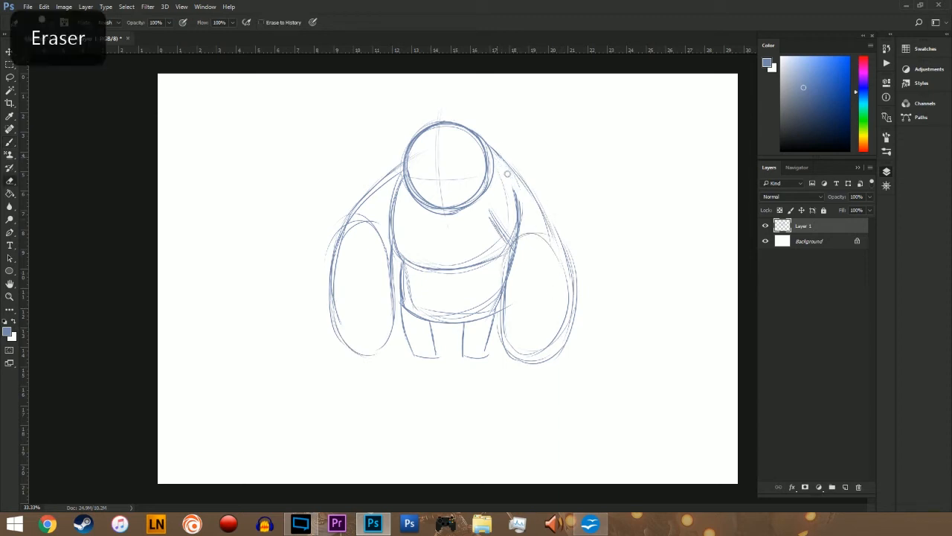
mouse_move(506, 174)
mouse_down()
mouse_move(520, 221)
mouse_move(517, 307)
mouse_up()
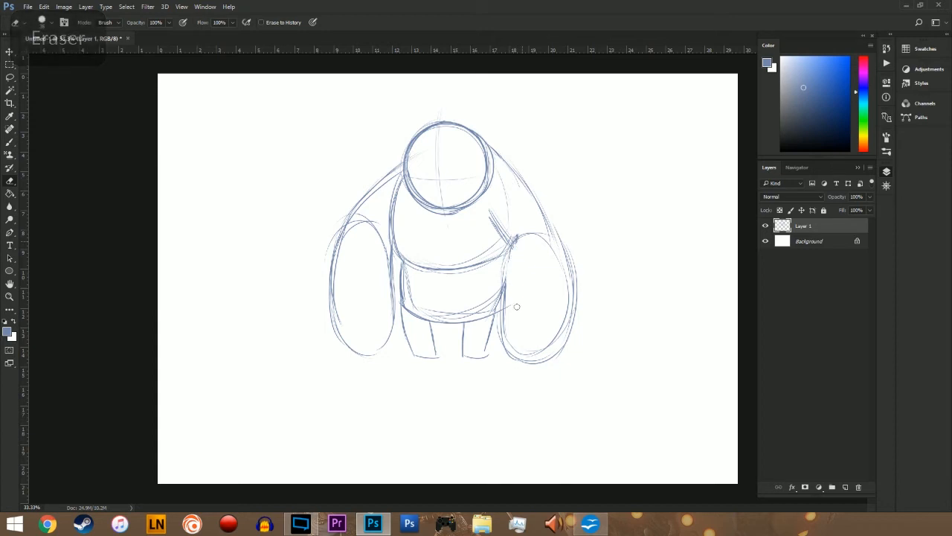
key(b)
mouse_move(394, 292)
mouse_down()
mouse_move(362, 356)
mouse_move(435, 336)
mouse_move(483, 353)
mouse_up()
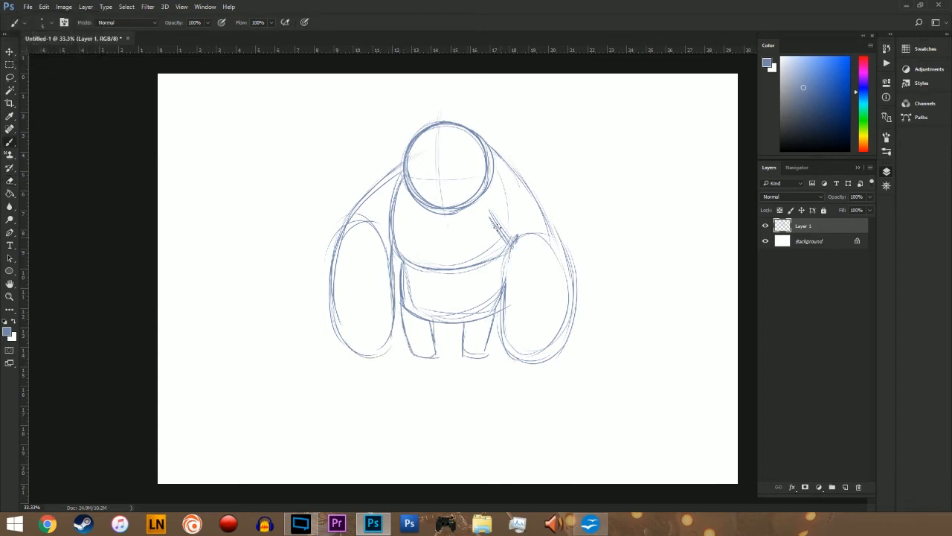
drag(489, 211, 514, 245)
Step: Reinforce the right shoulder slope and the outlines of both forearm ovals
drag(509, 151, 550, 236)
mouse_move(510, 290)
mouse_down()
mouse_move(516, 239)
mouse_move(554, 257)
mouse_up()
mouse_move(348, 234)
mouse_down()
mouse_move(332, 311)
mouse_move(360, 348)
mouse_up()
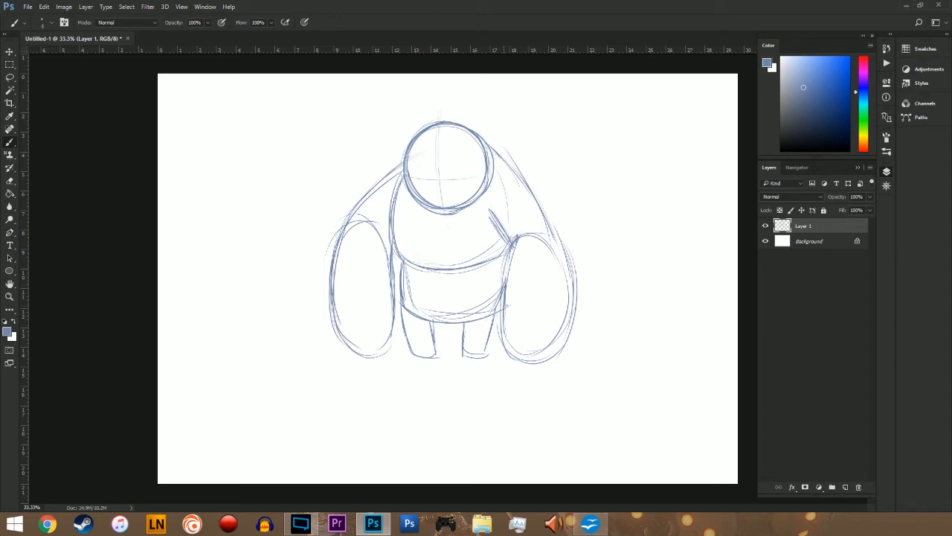
mouse_move(503, 286)
mouse_down()
mouse_move(522, 239)
mouse_move(567, 279)
mouse_up()
drag(529, 198, 556, 252)
Step: Add a new layer named Layer 2, lower Layer 1's opacity to 29%, and make Layer 2 active
click(871, 168)
click(751, 102)
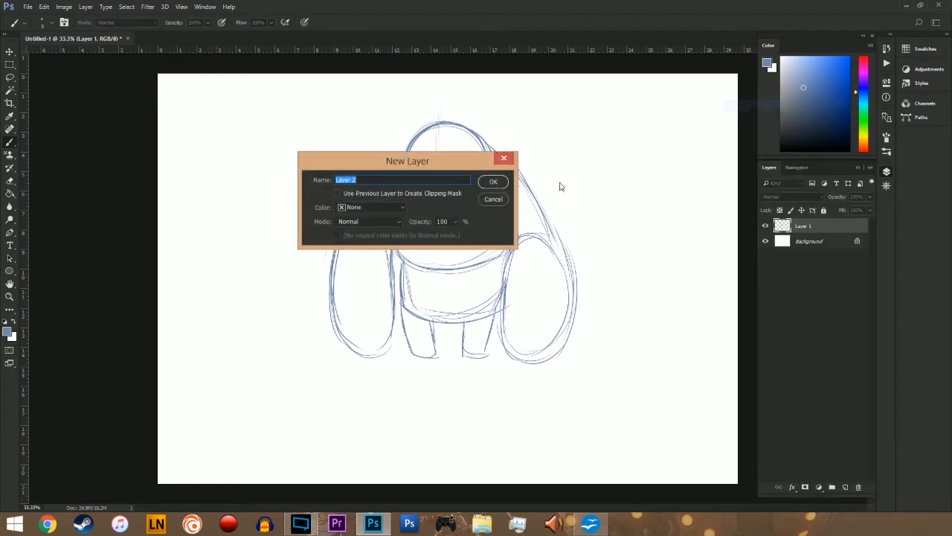
click(502, 184)
click(848, 239)
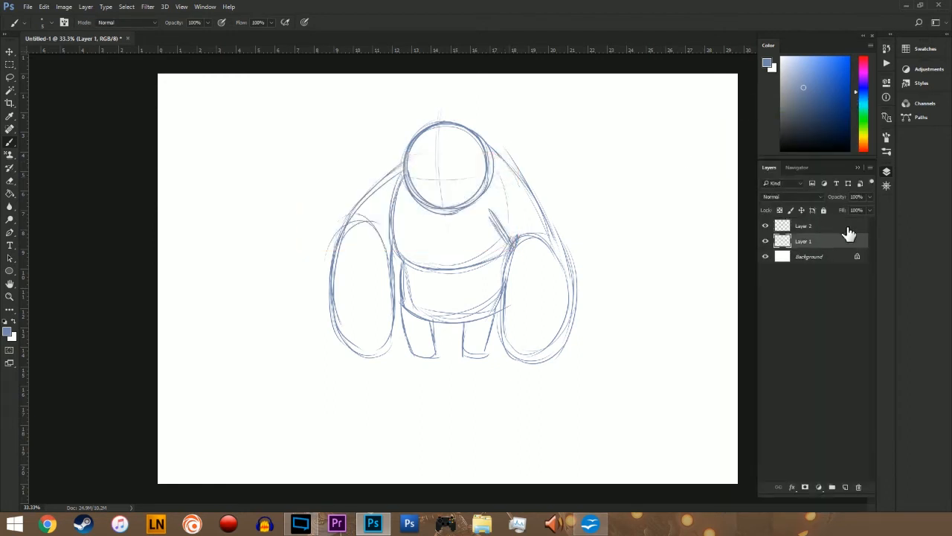
drag(868, 210, 837, 210)
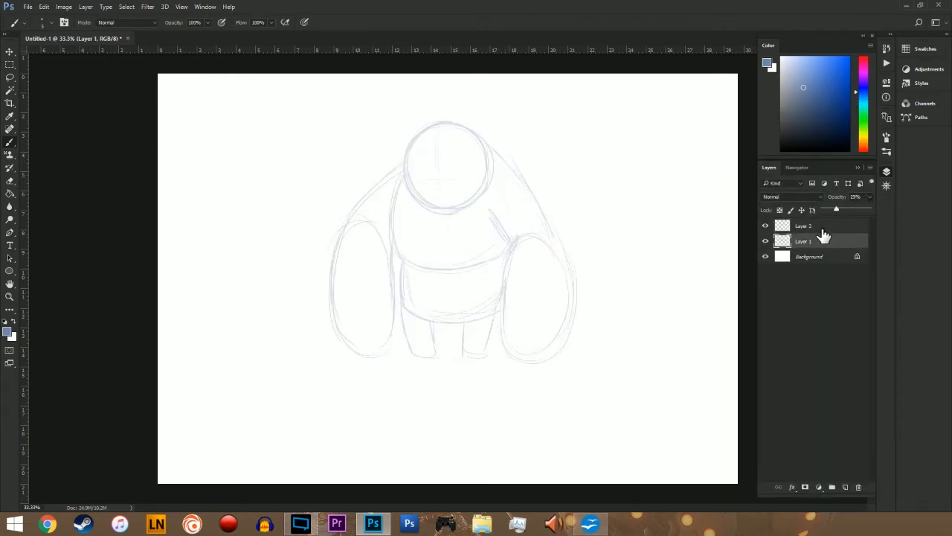
click(820, 227)
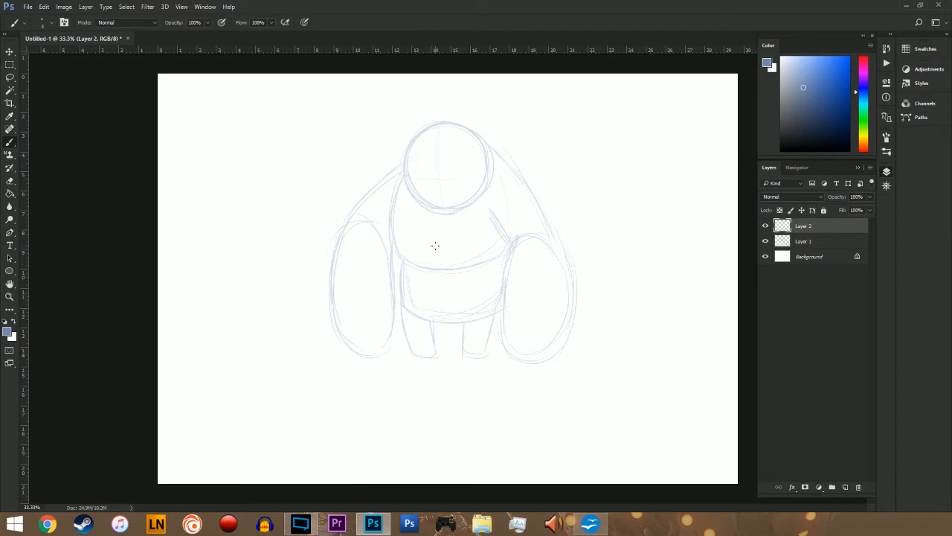
Step: Choose a darker blue and trace the torso's left side and the rounded belly over the faded sketch
click(807, 99)
drag(388, 202, 402, 259)
drag(388, 227, 400, 251)
drag(385, 207, 402, 305)
mouse_move(400, 262)
mouse_down()
mouse_move(399, 304)
mouse_move(418, 316)
mouse_move(468, 319)
mouse_move(485, 307)
mouse_up()
mouse_move(404, 307)
mouse_down()
mouse_move(455, 316)
mouse_move(500, 299)
mouse_up()
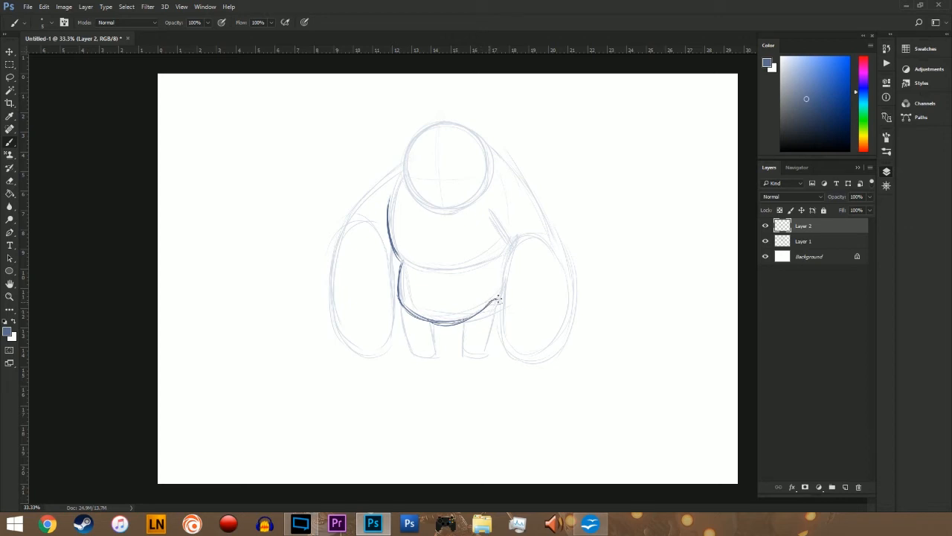
Step: Draw the crease between chest and belly on both sides, and trace the right armpit crease
drag(398, 255, 407, 266)
drag(467, 264, 496, 255)
drag(395, 199, 390, 228)
drag(487, 211, 504, 246)
Step: Draw rounded shoulders on both sides of the head and trace the right arm's upper arm and forearm sides
mouse_move(488, 141)
mouse_down()
mouse_move(520, 182)
mouse_move(515, 158)
mouse_move(519, 168)
mouse_up()
drag(383, 174, 406, 143)
mouse_move(518, 173)
mouse_down()
mouse_move(546, 240)
mouse_move(534, 217)
mouse_move(501, 287)
mouse_move(506, 255)
mouse_move(497, 333)
mouse_up()
mouse_move(546, 236)
mouse_down()
mouse_move(563, 287)
mouse_move(560, 279)
mouse_move(561, 324)
mouse_up()
drag(566, 279, 560, 329)
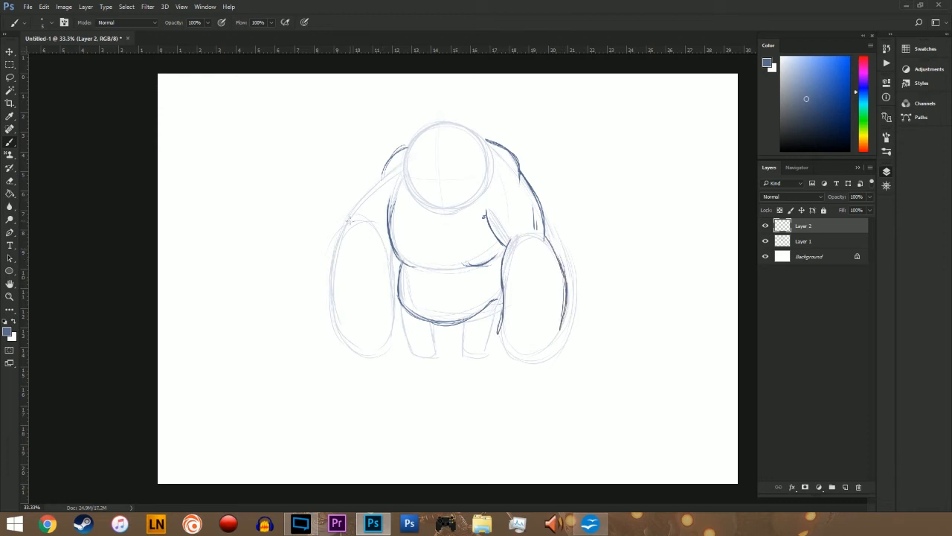
Step: Trace the left upper arm's outer curve and clean up its join with the shoulder
drag(349, 221, 391, 160)
key(e)
drag(389, 173, 385, 179)
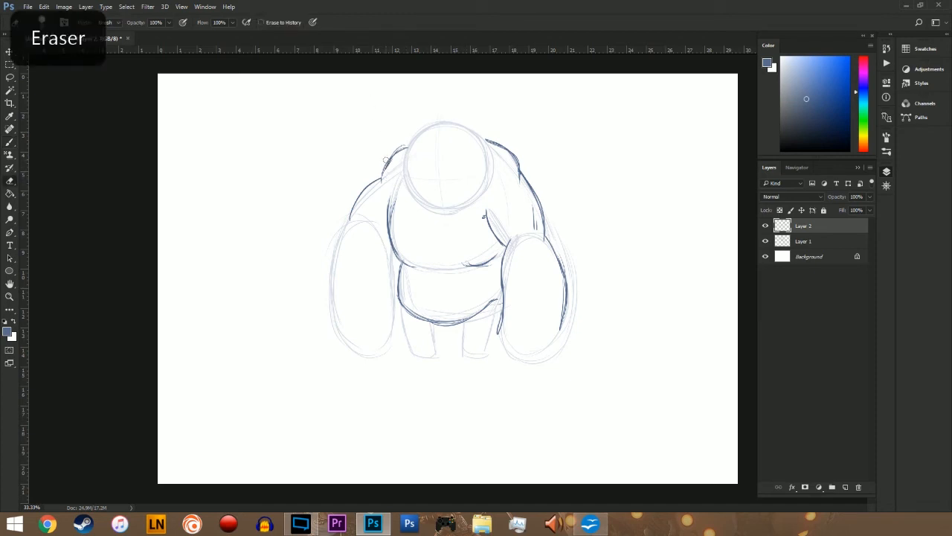
key(b)
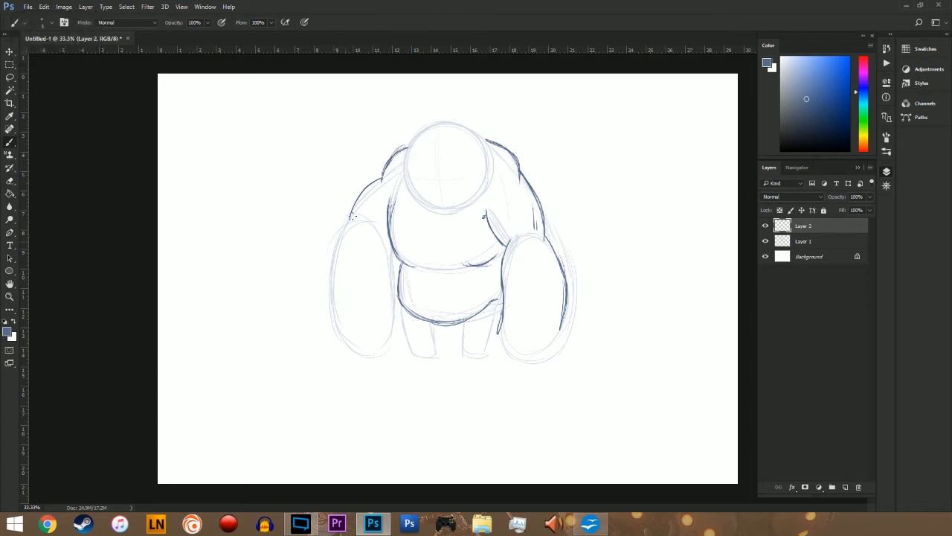
drag(387, 173, 368, 185)
Step: Trace the left forearm's two sides and add short muscle lines on the left upper arm
mouse_move(352, 217)
mouse_down()
mouse_move(333, 287)
mouse_move(347, 349)
mouse_up()
mouse_move(377, 232)
mouse_down()
mouse_move(392, 323)
mouse_move(391, 280)
mouse_up()
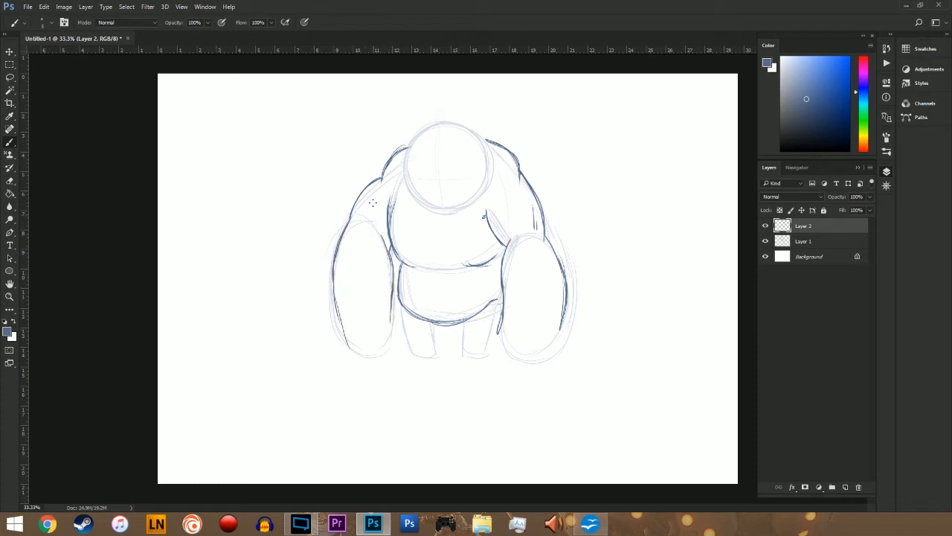
drag(364, 219, 366, 195)
drag(359, 218, 363, 206)
Step: Extend the sides of both forearms and close their lower ends with curved strokes
drag(392, 298, 391, 335)
drag(334, 292, 349, 340)
drag(503, 310, 497, 339)
mouse_move(556, 332)
mouse_down()
mouse_move(546, 347)
mouse_move(510, 351)
mouse_up()
drag(346, 341, 395, 341)
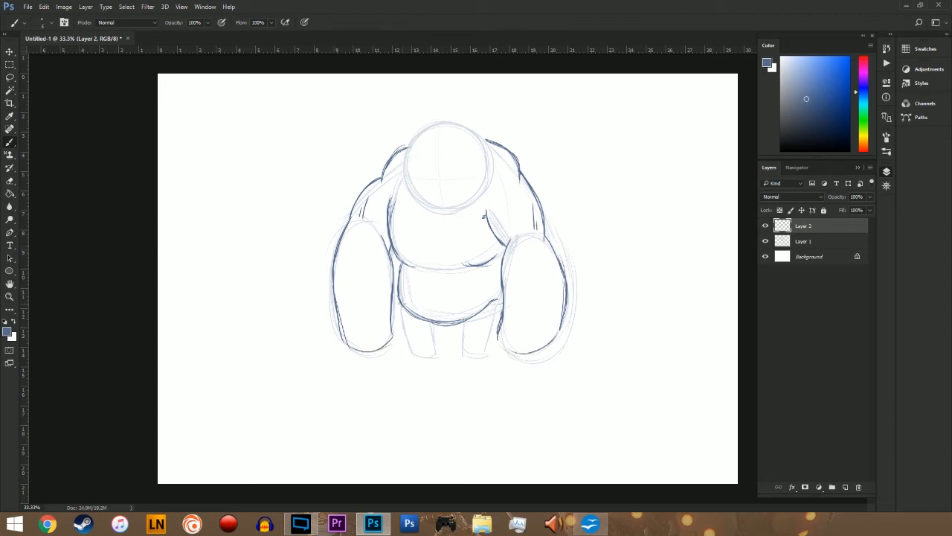
Step: Trace the sides of both short legs below the belly with darker strokes
mouse_move(400, 299)
mouse_down()
mouse_move(412, 354)
mouse_move(433, 352)
mouse_up()
drag(464, 323, 463, 356)
drag(498, 302, 490, 349)
drag(434, 340, 432, 322)
drag(489, 358, 493, 330)
Step: Try a small square sketch beside the character, undoing it after dismissing the Save As dialog
mouse_move(605, 147)
mouse_down()
mouse_move(606, 199)
mouse_move(647, 197)
mouse_move(605, 145)
mouse_up()
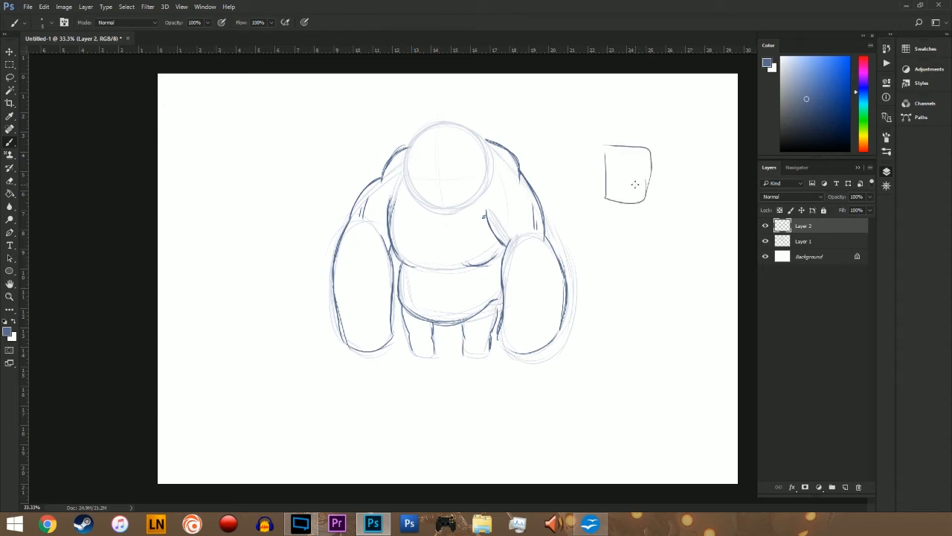
key(ctrl+s)
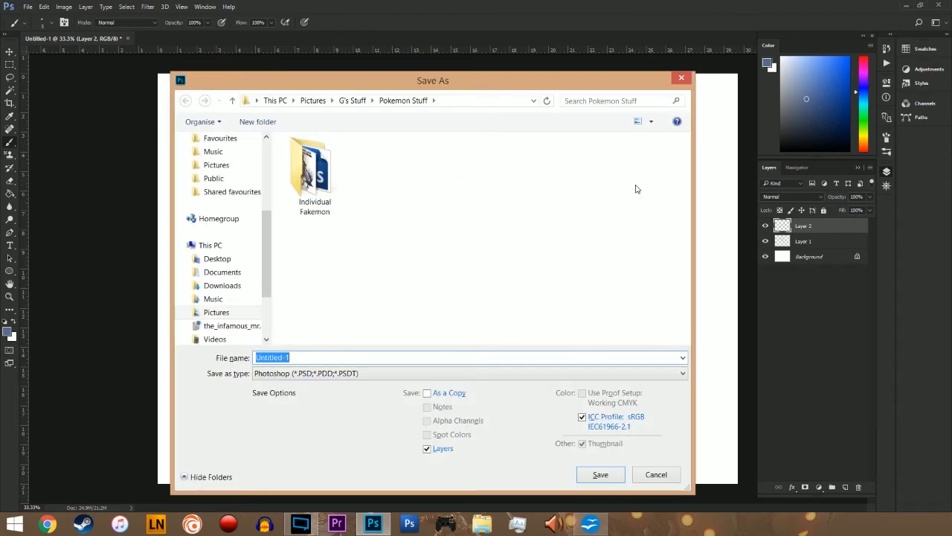
click(682, 77)
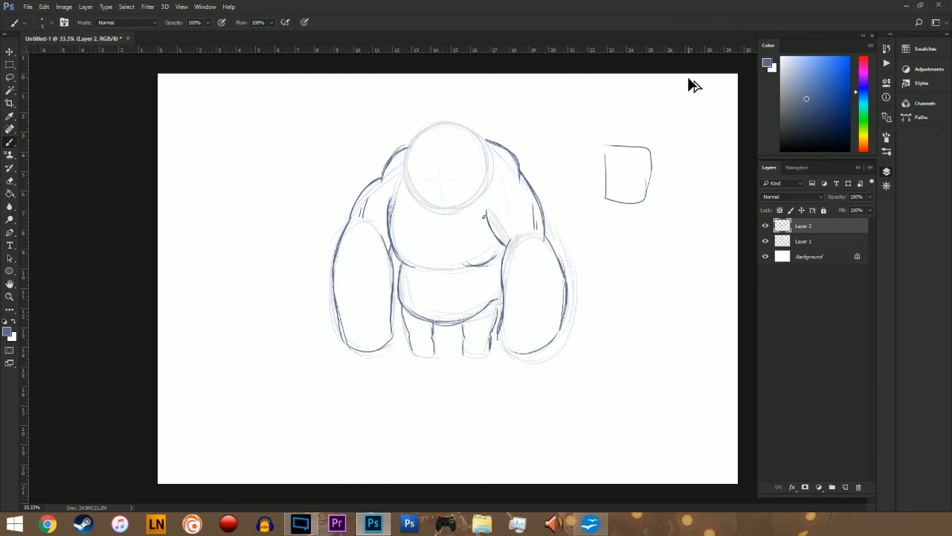
key(ctrl+z)
key(ctrl+alt+z)
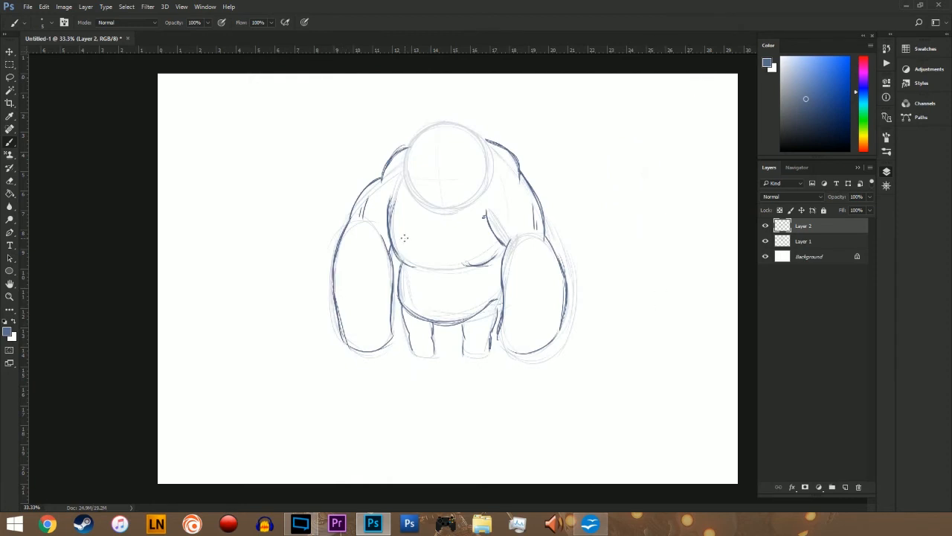
Step: Reinforce the forearms' lower edges and draw short trousers with leg hems and a crotch line under the belly
drag(518, 351, 569, 318)
drag(388, 340, 393, 336)
mouse_move(461, 338)
mouse_down()
mouse_move(497, 329)
mouse_move(440, 336)
mouse_up()
mouse_move(400, 306)
mouse_down()
mouse_move(401, 333)
mouse_move(415, 335)
mouse_up()
drag(447, 324, 444, 335)
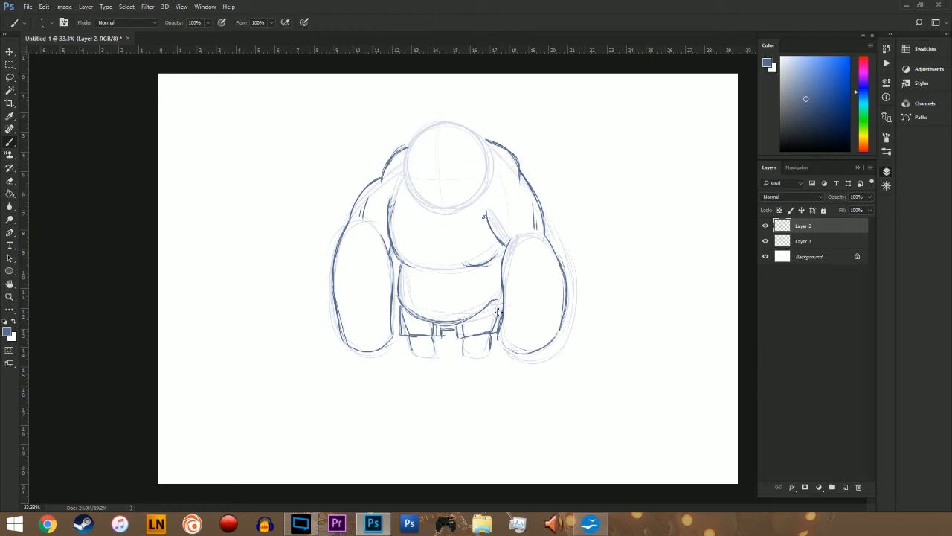
drag(496, 302, 499, 327)
drag(438, 328, 445, 330)
Step: Draw a vest on the torso with curved armholes, a scooped neckline and an arched hem across the belly
drag(506, 157, 487, 211)
drag(395, 198, 408, 151)
mouse_move(415, 204)
mouse_down()
mouse_move(462, 217)
mouse_move(445, 229)
mouse_move(451, 221)
mouse_up()
drag(400, 285, 511, 298)
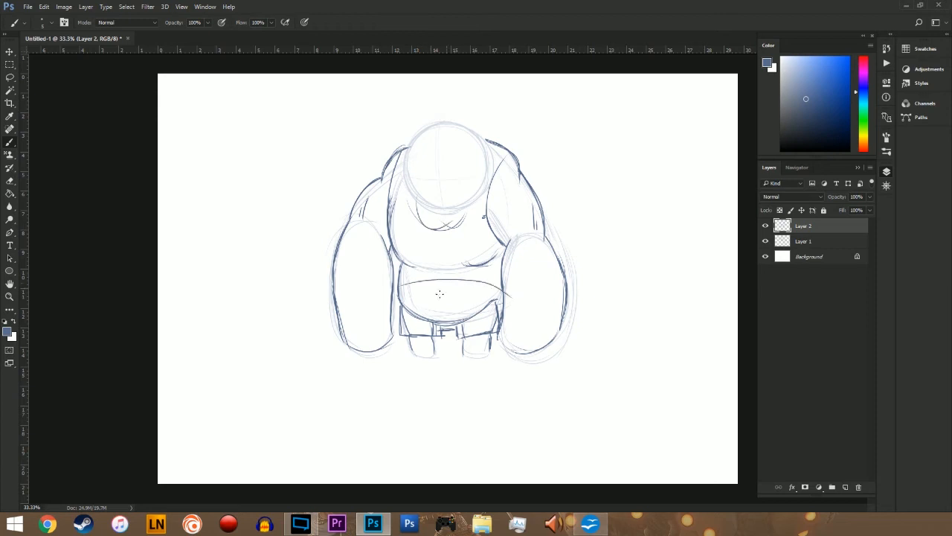
Step: Draw a navel as a small cross in an open circle, and reinforce the right armhole and shoulder
drag(443, 290, 436, 300)
mouse_move(433, 291)
mouse_down()
mouse_move(428, 308)
mouse_move(442, 312)
mouse_up()
drag(432, 296, 433, 305)
drag(511, 152, 485, 202)
drag(517, 158, 521, 171)
Step: Draw the left foot with a pointed toe and a flat sole at the bottom of the leg
mouse_move(470, 353)
mouse_down()
mouse_move(494, 357)
mouse_move(463, 358)
mouse_move(496, 356)
mouse_up()
mouse_move(434, 346)
mouse_down()
mouse_move(431, 361)
mouse_move(406, 357)
mouse_move(492, 359)
mouse_move(494, 348)
mouse_move(494, 360)
mouse_move(493, 341)
mouse_move(459, 357)
mouse_move(476, 357)
mouse_up()
key(e)
key(b)
key(e)
key(b)
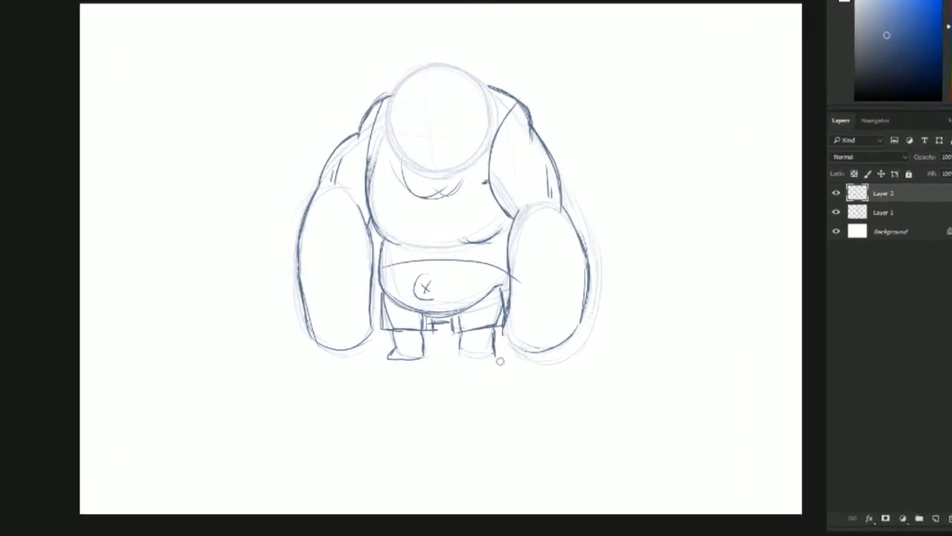
Step: Draw a matching right foot with a flat sole, and add toe lines to the feet
mouse_move(459, 360)
mouse_down()
mouse_move(524, 354)
mouse_move(512, 336)
mouse_move(521, 345)
mouse_move(511, 361)
mouse_move(527, 353)
mouse_move(535, 360)
mouse_move(446, 366)
mouse_up()
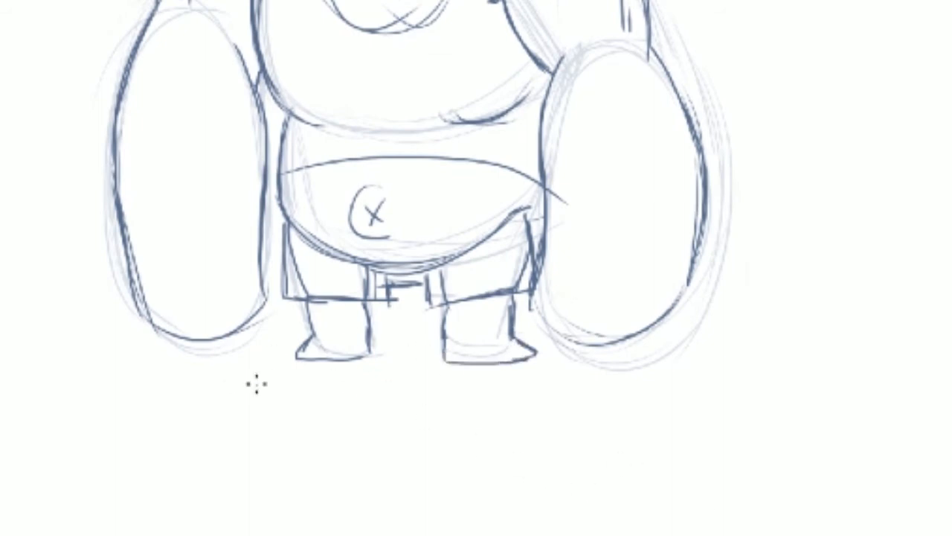
key(e)
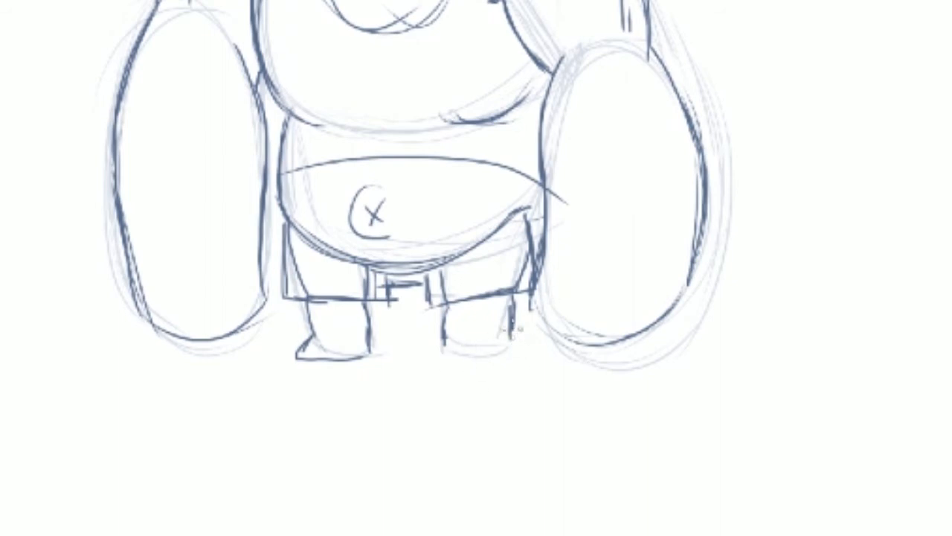
key(b)
mouse_move(442, 342)
mouse_down()
mouse_move(433, 358)
mouse_move(511, 357)
mouse_up()
mouse_move(513, 342)
mouse_down()
mouse_move(495, 362)
mouse_move(442, 364)
mouse_up()
drag(445, 349, 436, 360)
drag(297, 358, 347, 358)
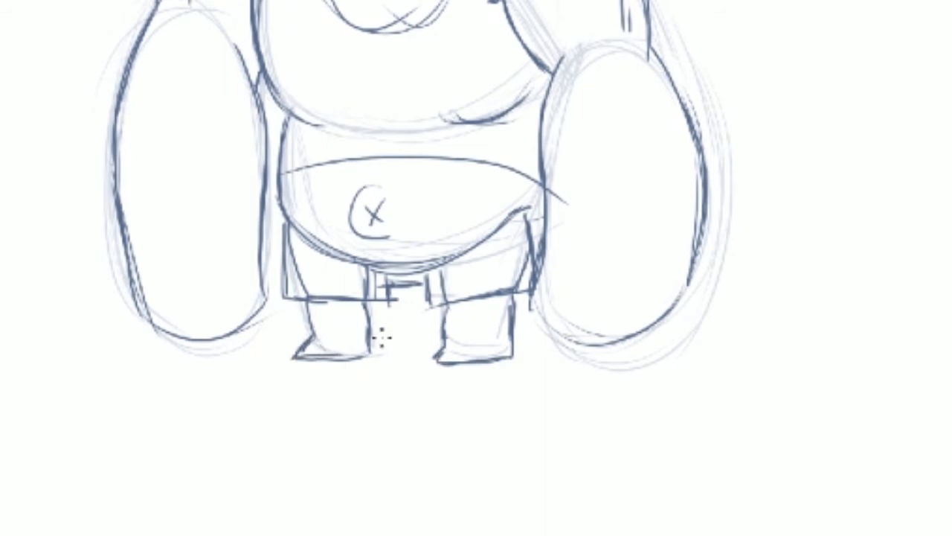
mouse_move(448, 348)
mouse_down()
mouse_move(446, 358)
mouse_move(477, 356)
mouse_up()
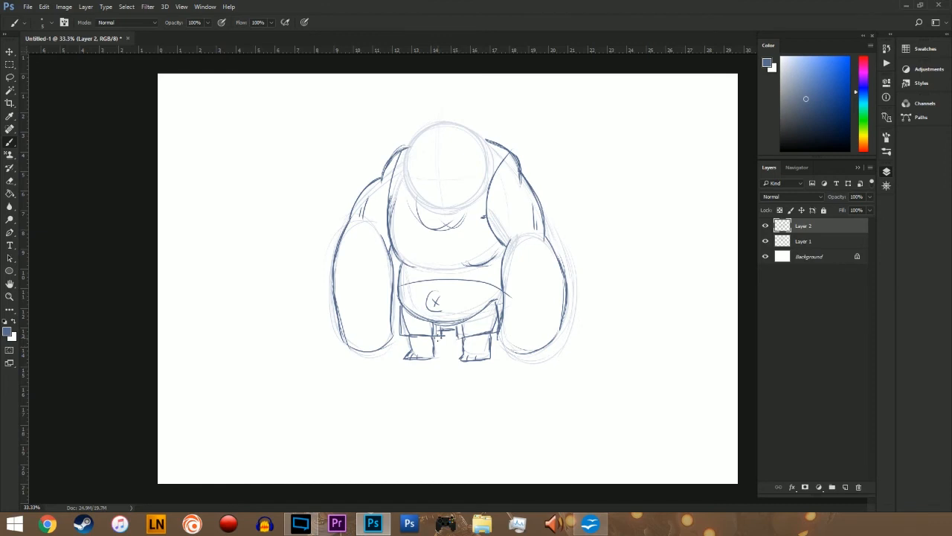
Step: Draw clawed fingers on the ends of both hands and add short tendon lines above them
key(b)
drag(536, 346, 533, 352)
mouse_move(505, 339)
mouse_down()
mouse_move(509, 355)
mouse_move(535, 347)
mouse_move(525, 348)
mouse_move(540, 355)
mouse_move(531, 360)
mouse_move(554, 345)
mouse_move(552, 354)
mouse_up()
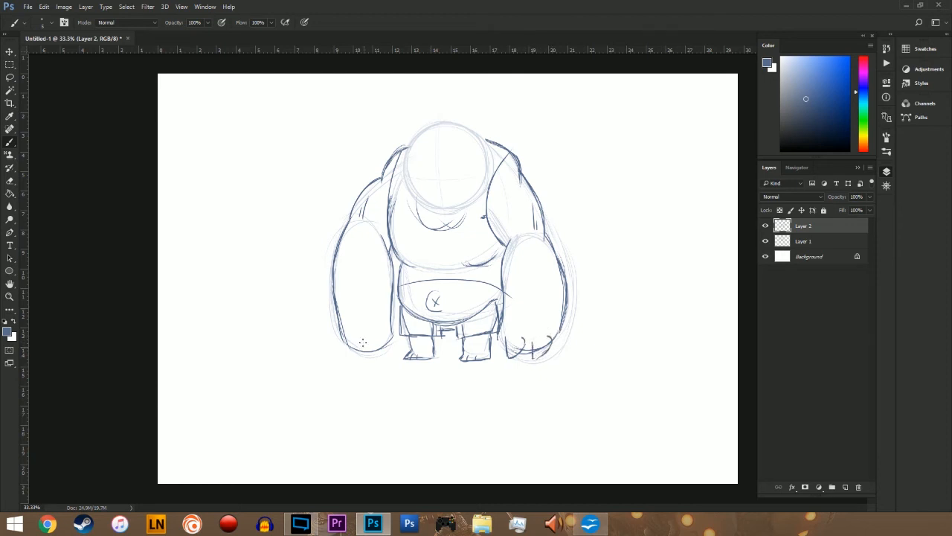
mouse_move(363, 334)
mouse_down()
mouse_move(358, 352)
mouse_move(374, 365)
mouse_move(357, 349)
mouse_move(359, 366)
mouse_move(342, 345)
mouse_move(355, 363)
mouse_move(376, 362)
mouse_up()
drag(525, 334, 528, 315)
drag(530, 324, 531, 308)
mouse_move(357, 323)
mouse_down()
mouse_move(384, 315)
mouse_move(386, 303)
mouse_move(399, 344)
mouse_move(397, 324)
mouse_move(393, 336)
mouse_move(383, 324)
mouse_move(377, 351)
mouse_up()
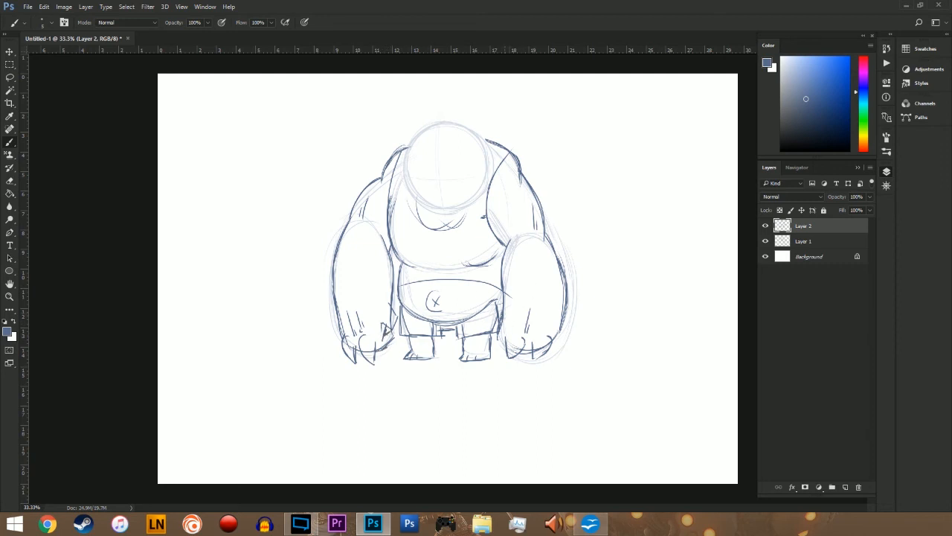
Step: Refine the inner and outer edges of the right hand and reinforce its claws
drag(502, 319, 497, 333)
drag(498, 335, 506, 347)
drag(560, 331, 554, 343)
key(e)
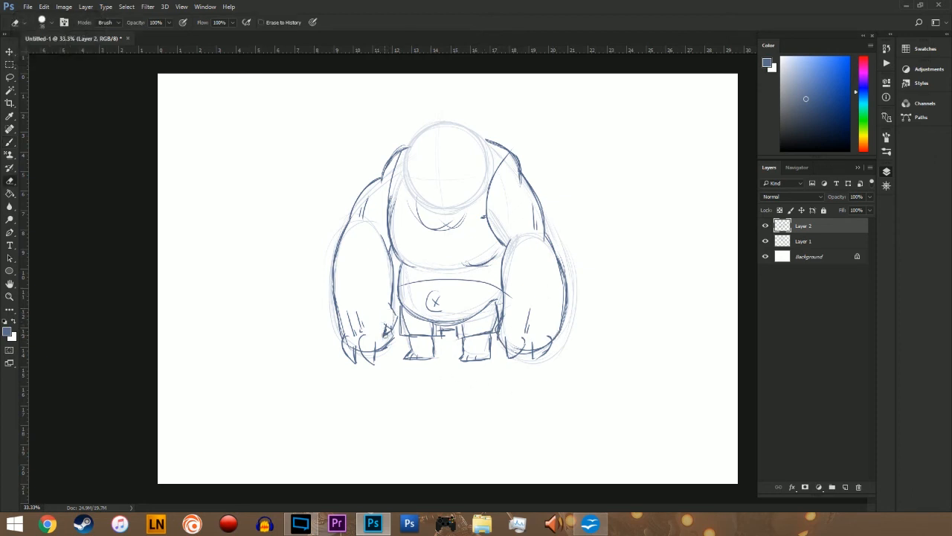
key(b)
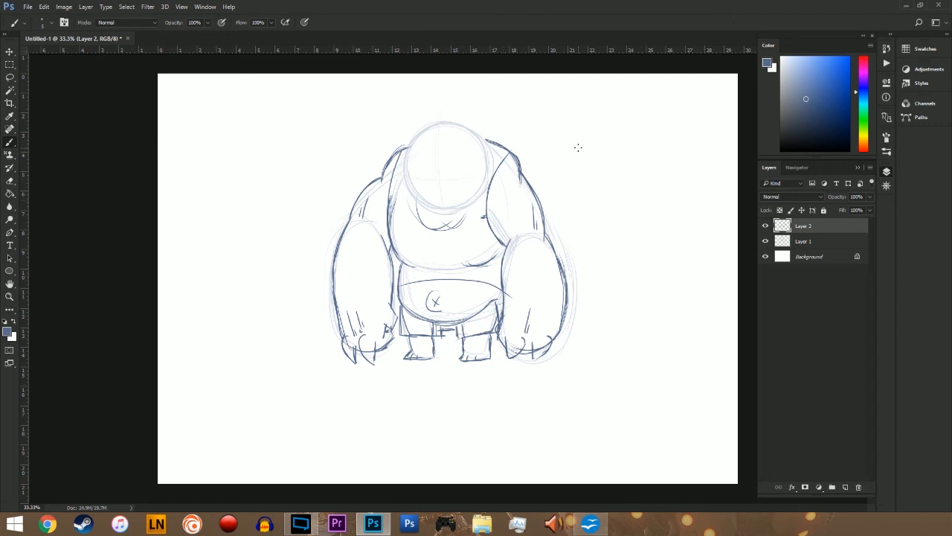
drag(527, 361, 546, 354)
Step: Draw curved bandage bands wrapping across the left forearm
mouse_move(337, 301)
mouse_down()
mouse_move(392, 298)
mouse_move(391, 279)
mouse_up()
drag(328, 277, 391, 269)
mouse_move(336, 261)
mouse_down()
mouse_move(395, 264)
mouse_move(338, 260)
mouse_move(374, 252)
mouse_move(385, 255)
mouse_move(335, 251)
mouse_up()
drag(342, 290, 380, 285)
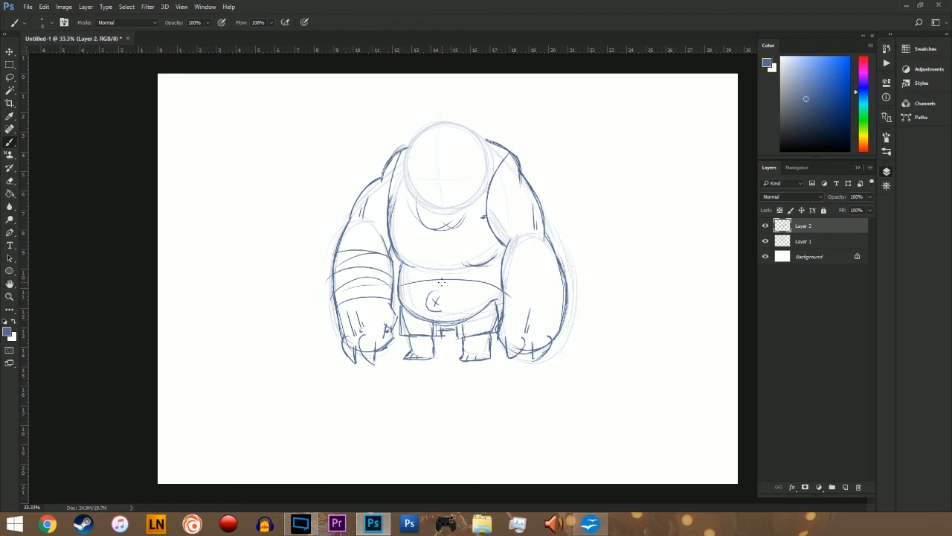
Step: Darken the edges where both arms meet the torso and reinforce the left shoulder line
drag(391, 199, 390, 222)
drag(398, 157, 389, 210)
drag(490, 200, 511, 156)
drag(404, 145, 386, 160)
Step: Draw wrap lines across both ankles and hatch shading along the right side of the shorts
mouse_move(427, 356)
mouse_down()
mouse_move(411, 345)
mouse_move(485, 344)
mouse_move(465, 346)
mouse_move(485, 355)
mouse_up()
drag(491, 308, 482, 332)
mouse_move(494, 306)
mouse_down()
mouse_move(483, 331)
mouse_move(492, 322)
mouse_up()
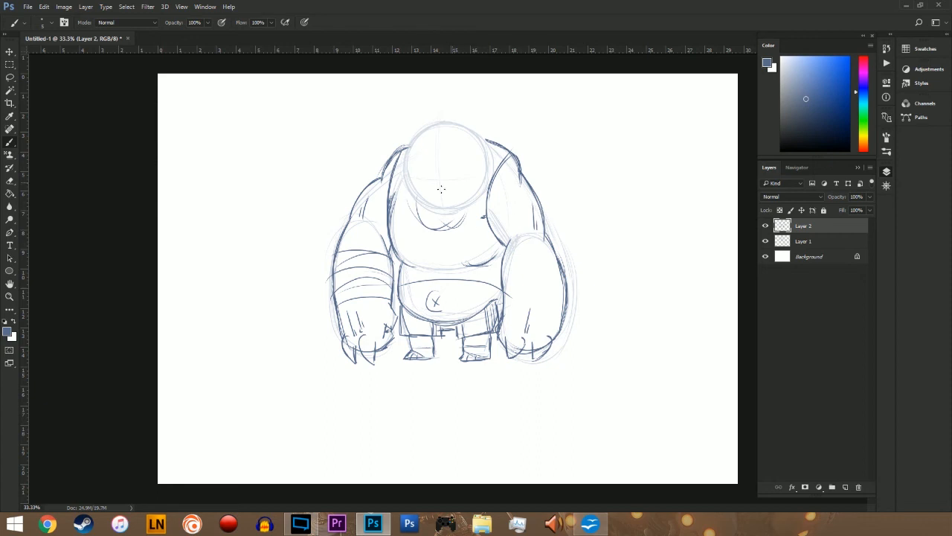
Step: Draw the mouth with a hatched round shape at its left corner, and sketch a bulbous nose above it
mouse_move(449, 188)
mouse_down()
mouse_move(408, 199)
mouse_move(428, 207)
mouse_move(465, 185)
mouse_move(436, 203)
mouse_move(438, 174)
mouse_move(410, 186)
mouse_move(458, 177)
mouse_move(447, 171)
mouse_move(410, 200)
mouse_move(418, 203)
mouse_up()
mouse_move(427, 186)
mouse_down()
mouse_move(423, 203)
mouse_move(438, 170)
mouse_up()
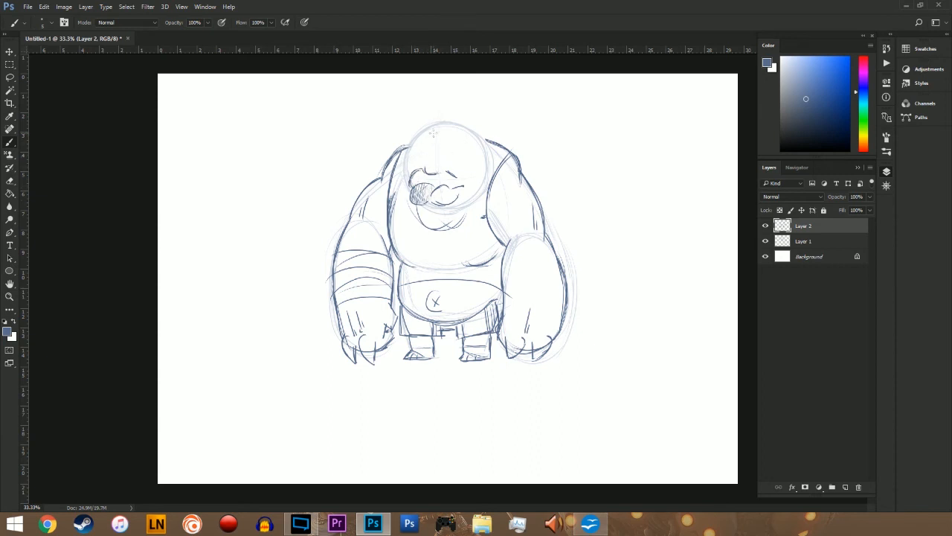
mouse_move(431, 135)
mouse_down()
mouse_move(422, 159)
mouse_move(440, 151)
mouse_up()
drag(425, 201, 413, 202)
Step: Enlarge the lassoed nose to 135% width and 137.31% height, and erase the stray lines around it
key(l)
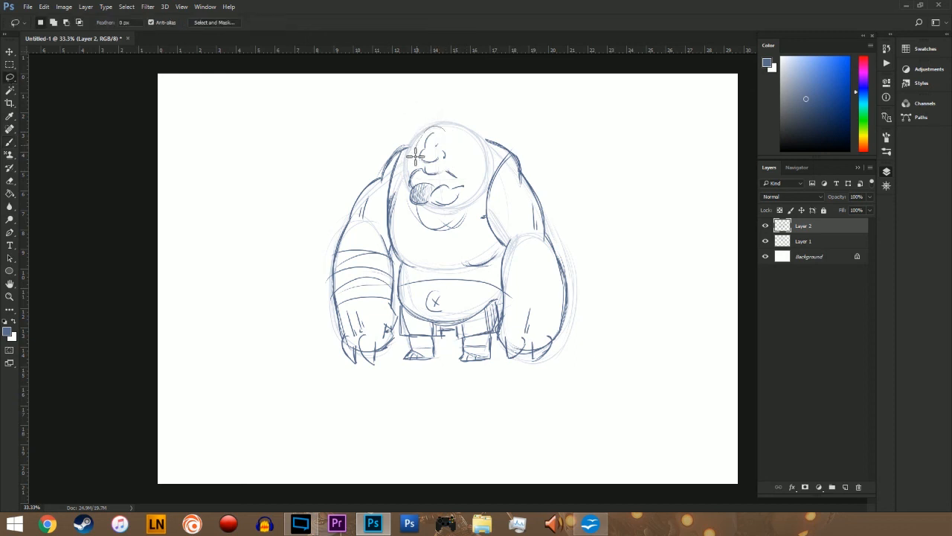
mouse_move(416, 156)
mouse_down()
mouse_move(443, 123)
mouse_move(416, 134)
mouse_move(436, 161)
mouse_move(402, 186)
mouse_move(444, 167)
mouse_up()
key(v)
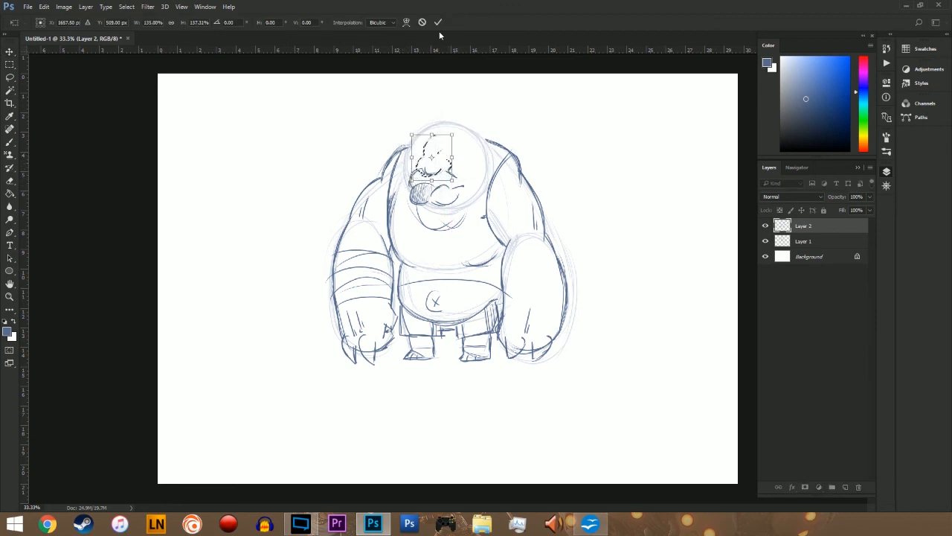
click(437, 22)
key(m)
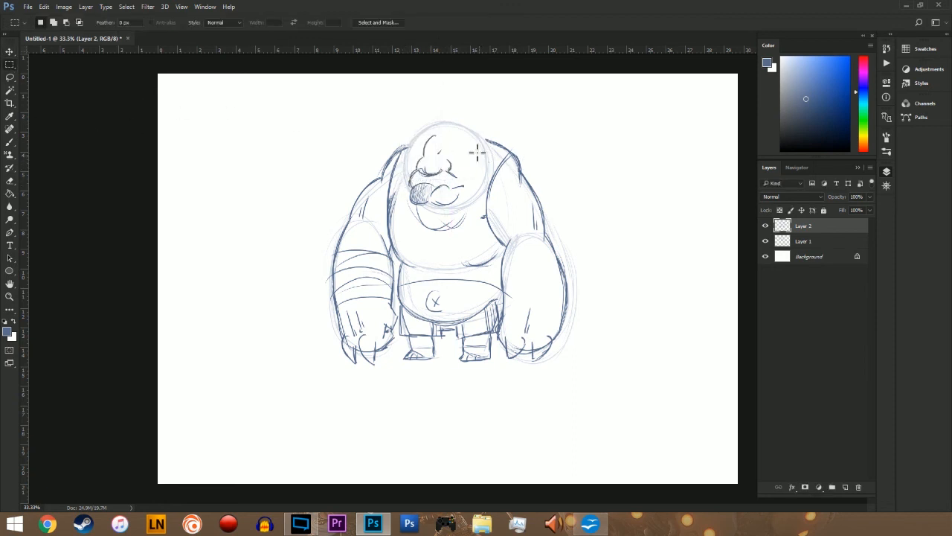
key(e)
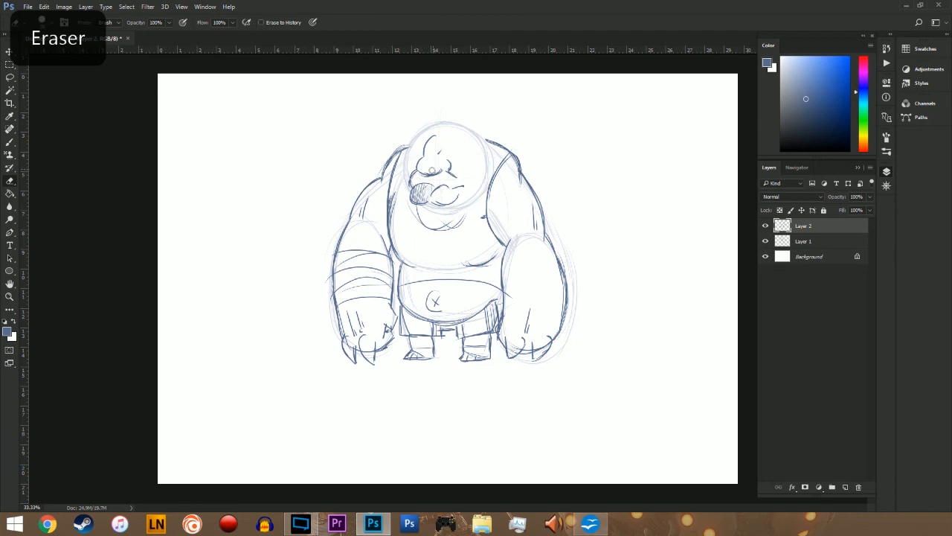
Step: Draw both sides of the face and a ragged jawline around the mouth
key(b)
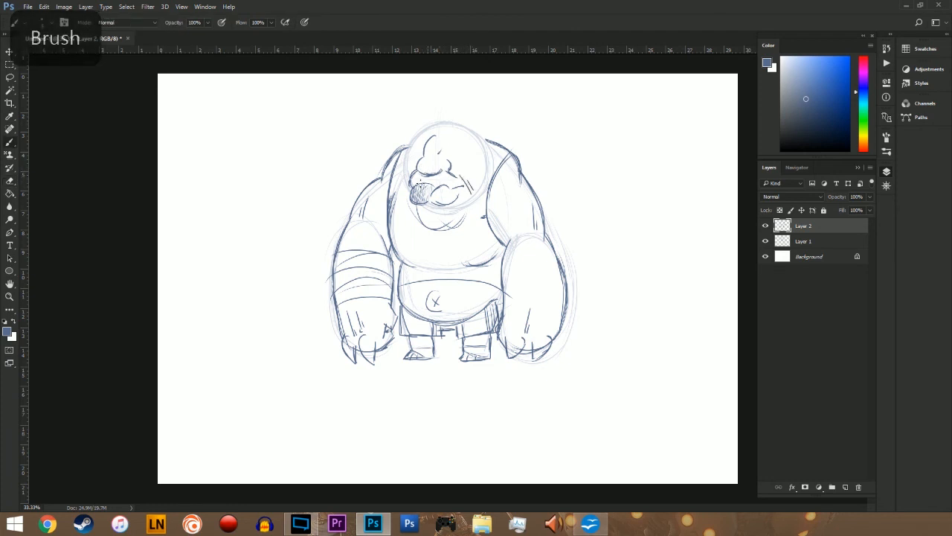
mouse_move(407, 147)
mouse_down()
mouse_move(410, 198)
mouse_move(444, 217)
mouse_move(479, 196)
mouse_up()
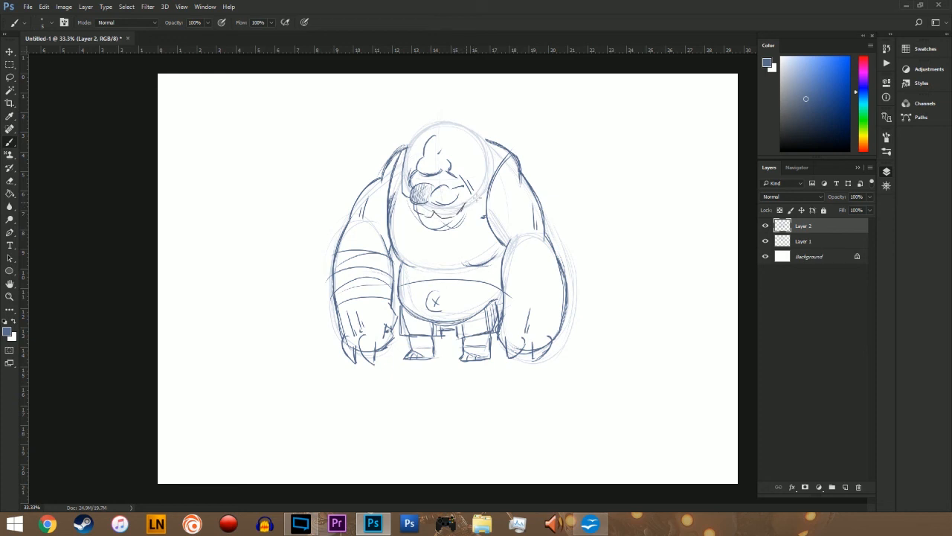
mouse_move(482, 145)
mouse_down()
mouse_move(481, 182)
mouse_move(462, 202)
mouse_up()
Step: Draw the heavy brow curves on the forehead and half-closed eyes with dark lids beneath them
mouse_move(442, 123)
mouse_down()
mouse_move(423, 136)
mouse_move(426, 124)
mouse_move(420, 143)
mouse_move(402, 122)
mouse_up()
mouse_move(451, 141)
mouse_down()
mouse_move(476, 139)
mouse_move(480, 127)
mouse_up()
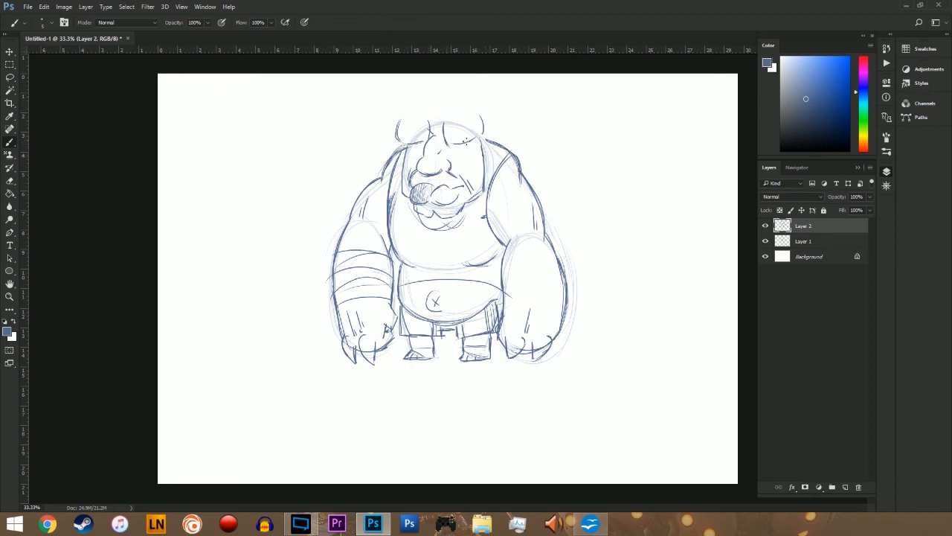
mouse_move(452, 144)
mouse_down()
mouse_move(471, 143)
mouse_move(413, 150)
mouse_move(476, 146)
mouse_move(470, 158)
mouse_move(402, 149)
mouse_move(421, 147)
mouse_up()
key(e)
key(b)
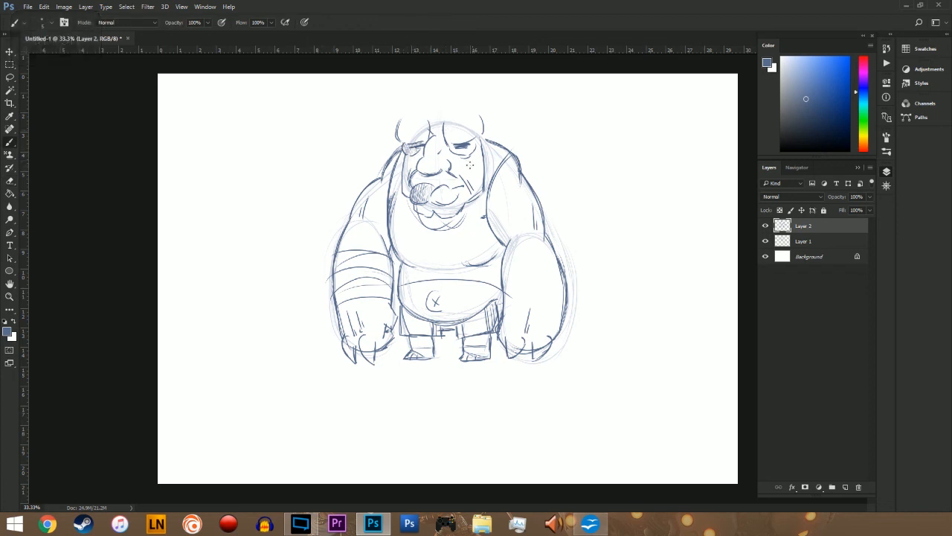
Step: Add short crease lines on the cheeks and draw small ears on both sides of the head
drag(480, 158, 477, 168)
drag(486, 143, 487, 170)
drag(405, 148, 399, 175)
Step: Round off the brow bumps, draw a curved horn above each one, and join the horns with the top of the head
mouse_move(396, 125)
mouse_down()
mouse_move(402, 115)
mouse_move(478, 114)
mouse_up()
drag(400, 117, 415, 89)
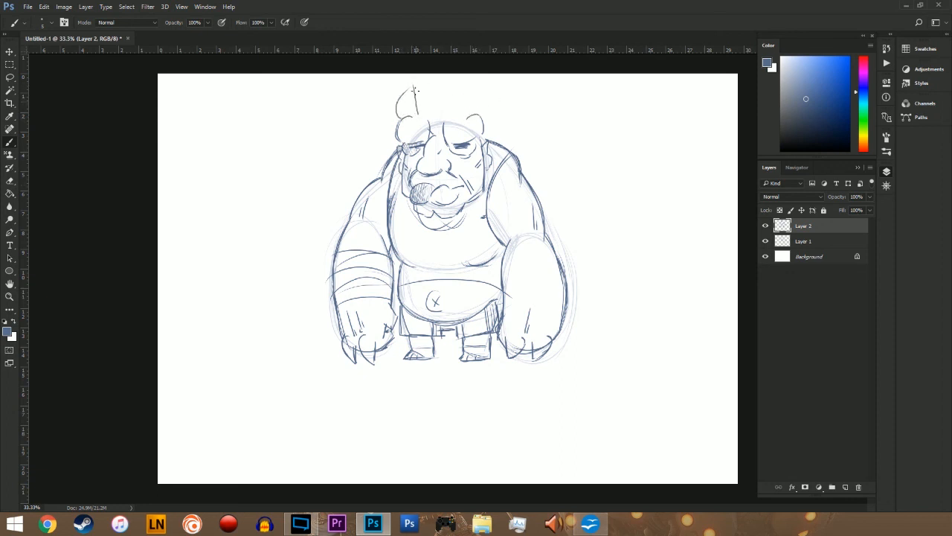
mouse_move(480, 110)
mouse_down()
mouse_move(458, 81)
mouse_move(457, 110)
mouse_up()
drag(415, 83, 413, 107)
drag(410, 116, 399, 140)
mouse_move(467, 120)
mouse_down()
mouse_move(475, 115)
mouse_move(480, 139)
mouse_up()
drag(421, 104, 457, 100)
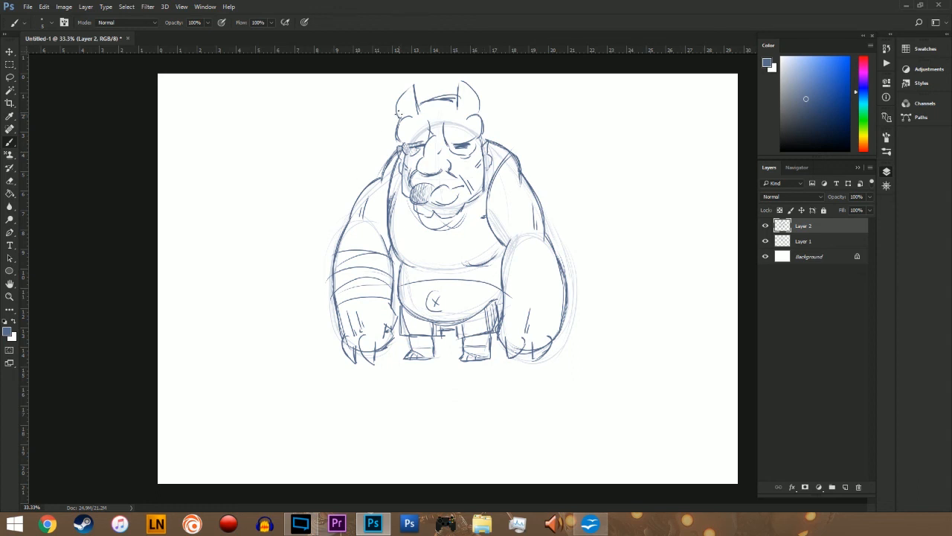
Step: Draw spiky, shaggy hair tufts hanging from both sides of the head down to the shoulders
mouse_move(380, 110)
mouse_down()
mouse_move(398, 118)
mouse_move(370, 137)
mouse_move(370, 170)
mouse_move(375, 154)
mouse_up()
drag(374, 154, 378, 170)
drag(479, 111, 500, 88)
mouse_move(500, 89)
mouse_down()
mouse_move(523, 119)
mouse_move(515, 119)
mouse_move(527, 163)
mouse_up()
drag(485, 129, 497, 138)
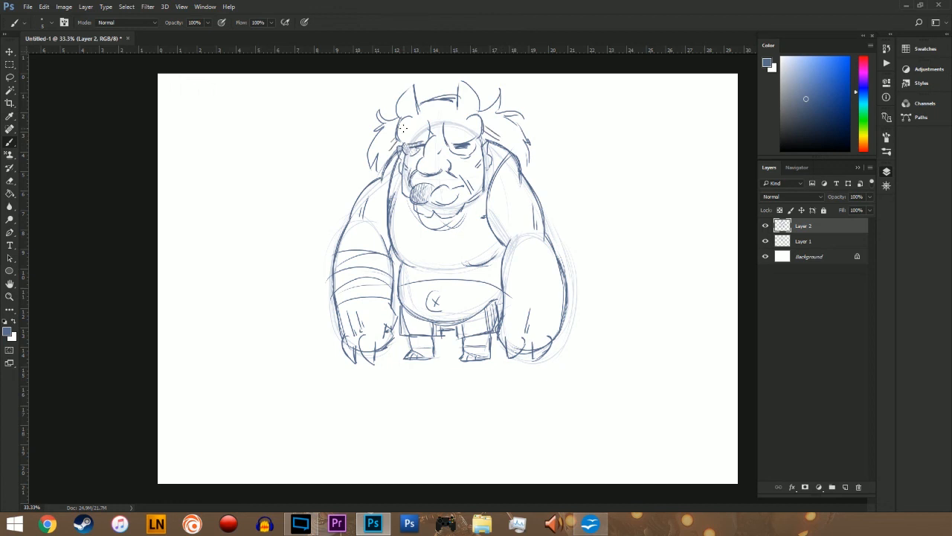
Step: Move Layer 1 and Layer 2 together down to center the character on the canvas, and return to brushing on Layer 2
shift+click(816, 243)
key(v)
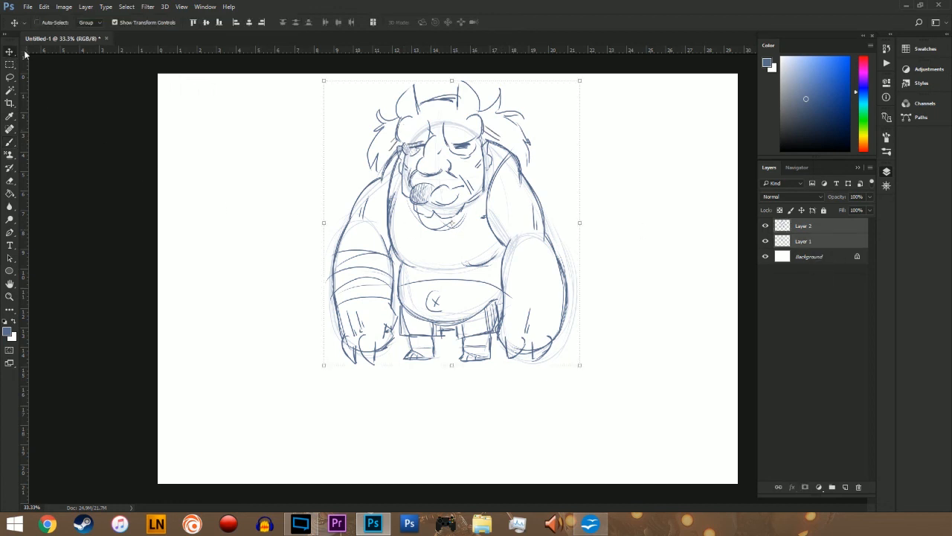
mouse_move(506, 215)
mouse_down()
mouse_move(504, 265)
mouse_move(492, 257)
mouse_up()
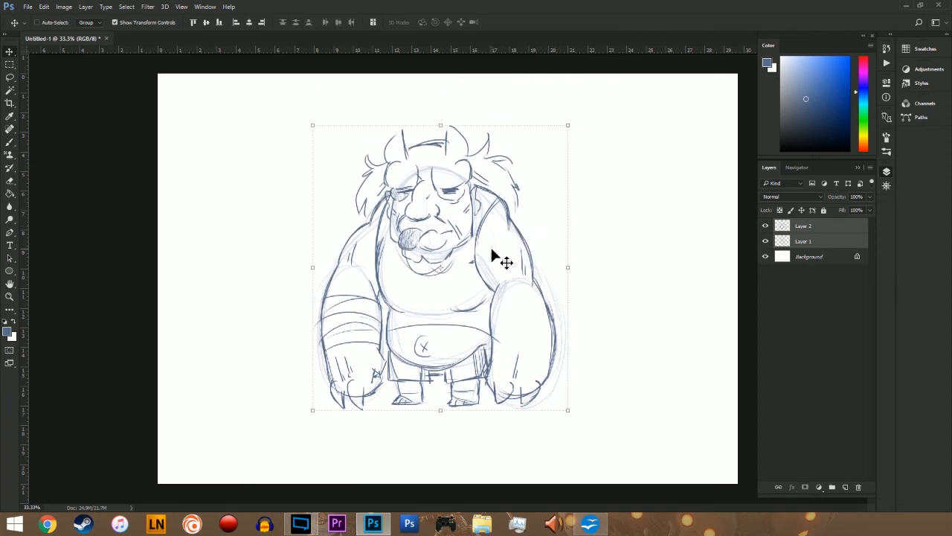
ctrl+click(814, 242)
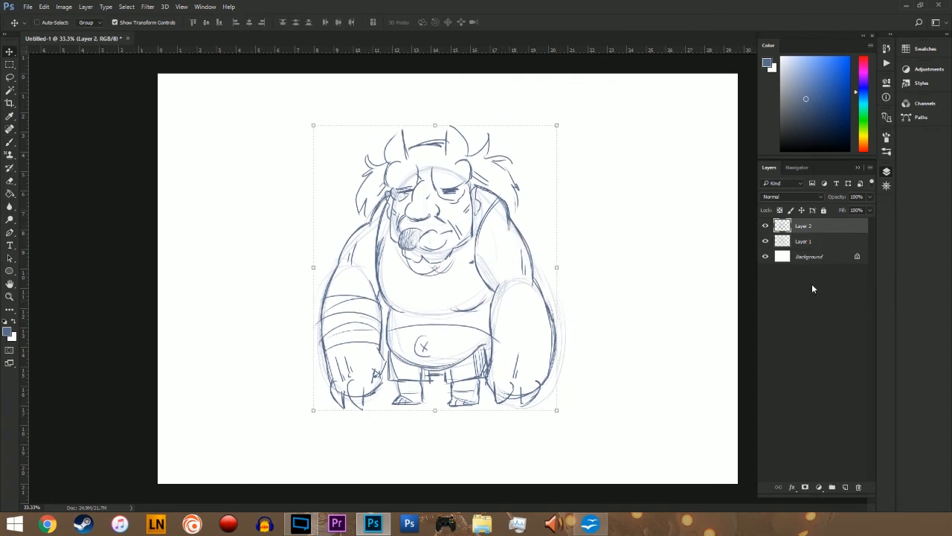
key(b)
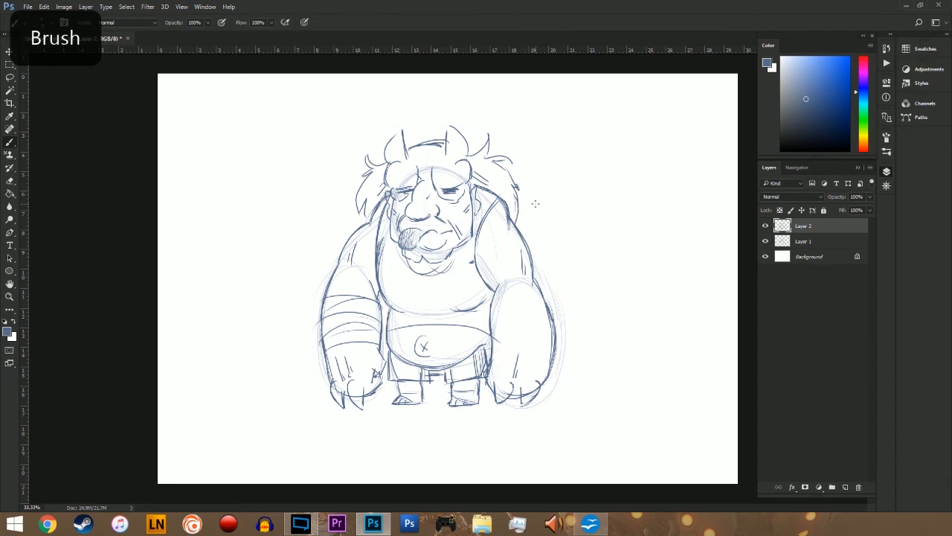